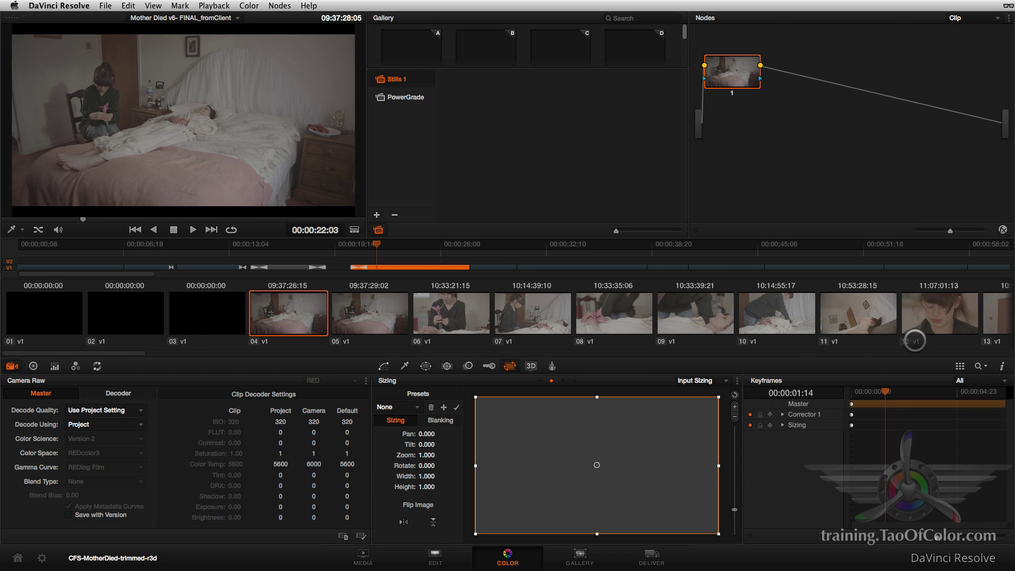
- Scroll the clip thumbnail strip and switch to the Deliver page
{"action": "left_click_drag", "start_coordinate": [59, 353], "coordinate": [940, 346]}
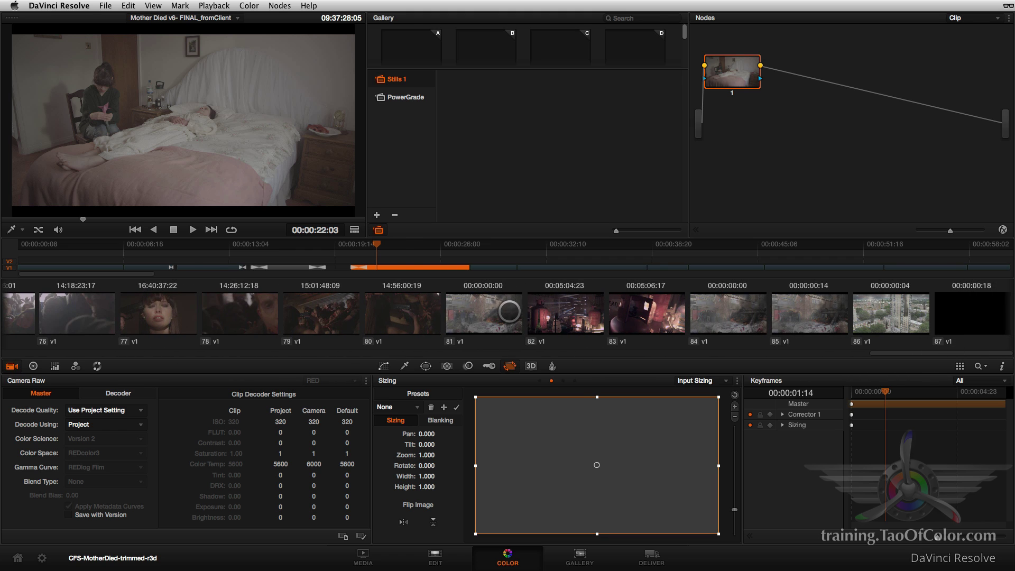
{"action": "left_click", "coordinate": [654, 557]}
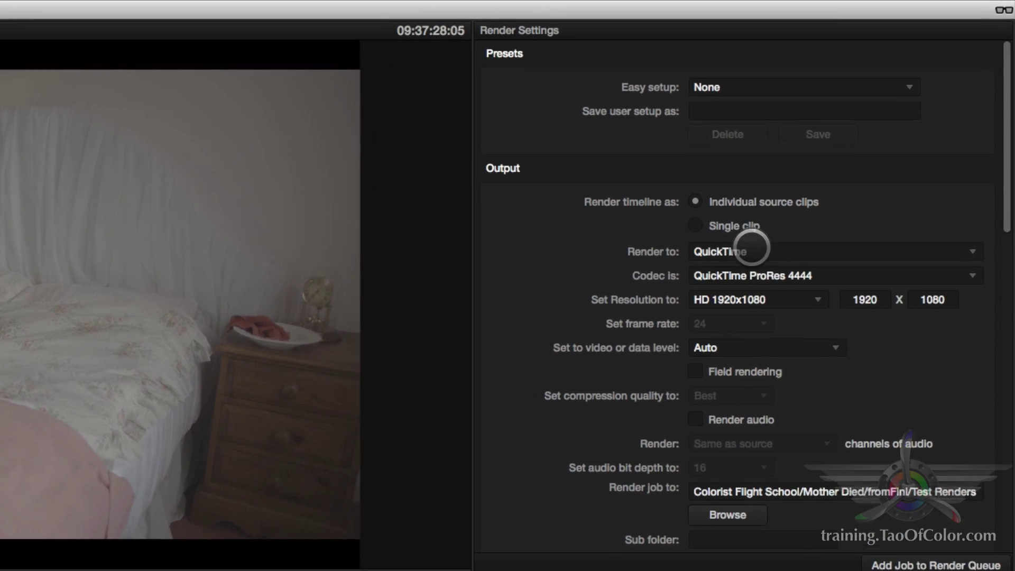
{"action": "left_click", "coordinate": [761, 202]}
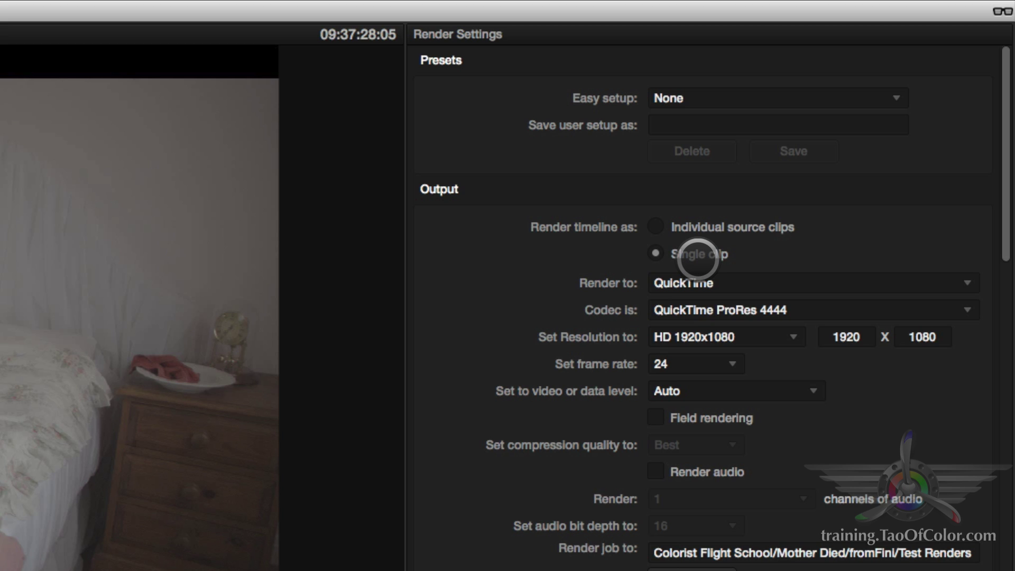
{"action": "left_click", "coordinate": [679, 224]}
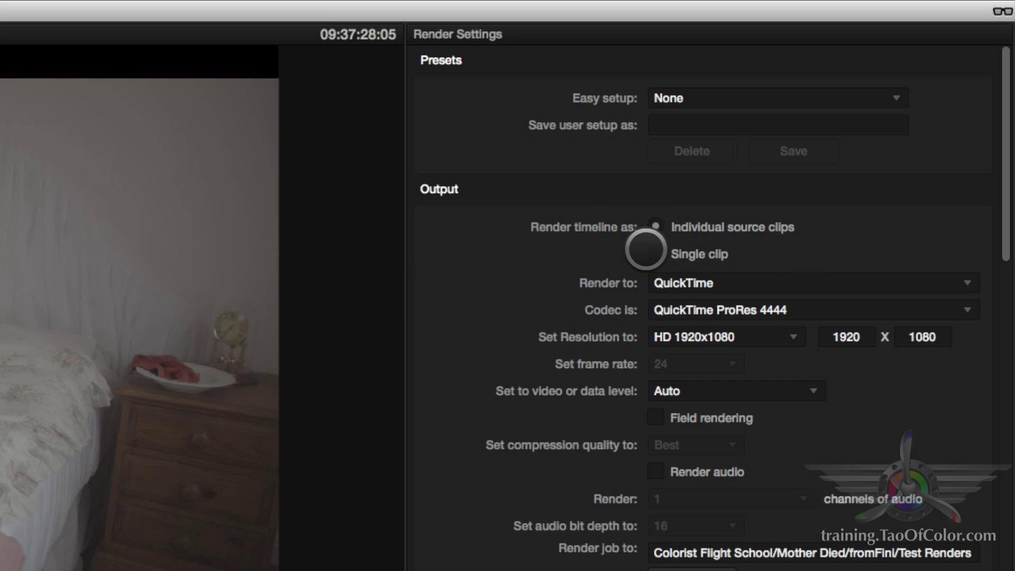
{"action": "left_click", "coordinate": [656, 253]}
{"action": "left_click", "coordinate": [654, 226]}
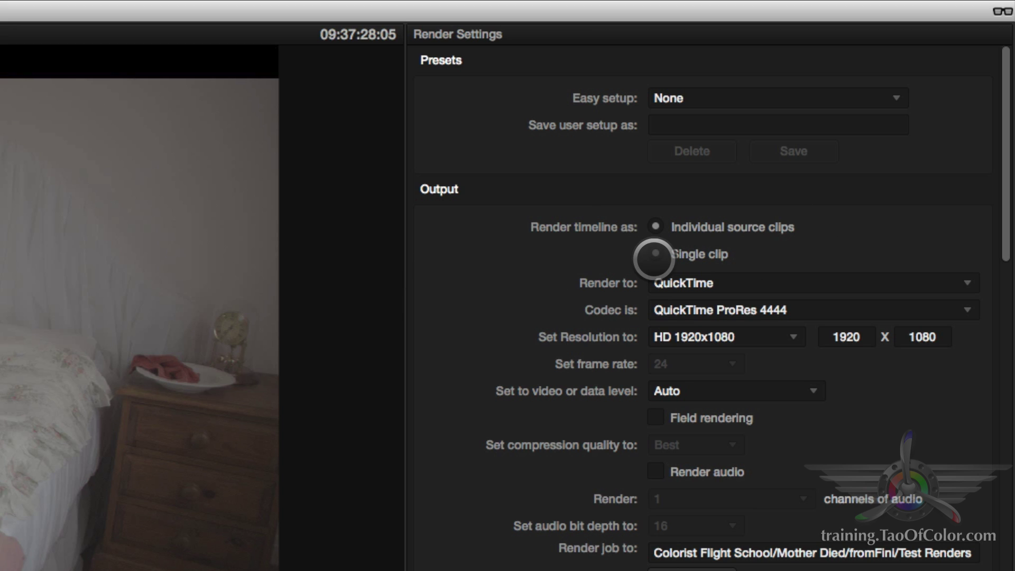
{"action": "left_click", "coordinate": [655, 255]}
{"action": "left_click", "coordinate": [656, 227]}
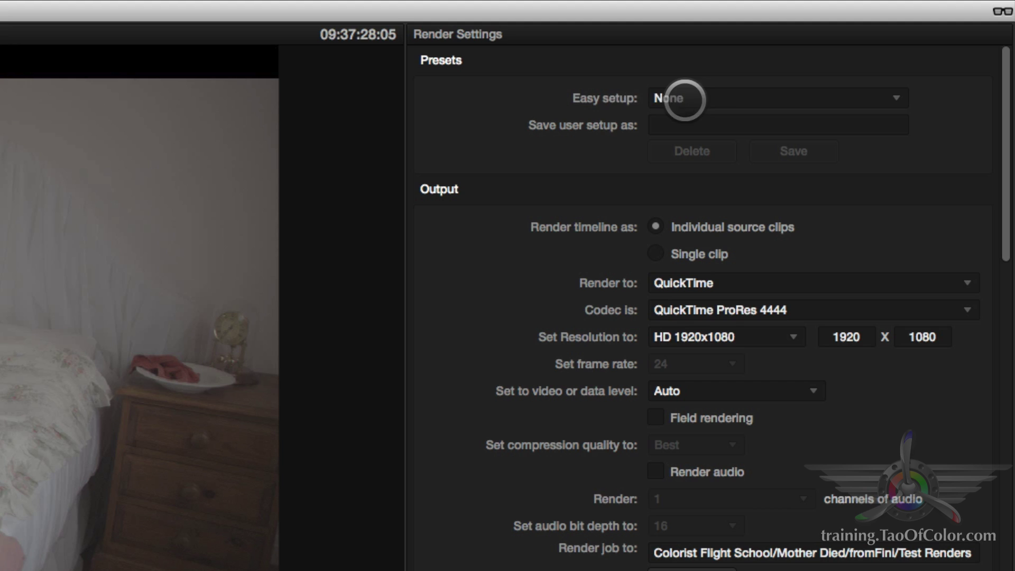
- Compare the Final Cut Pro XML and Avid AAF Round-Trip presets, settling on Final Cut Pro XML Round-Trip
{"action": "left_click", "coordinate": [719, 97]}
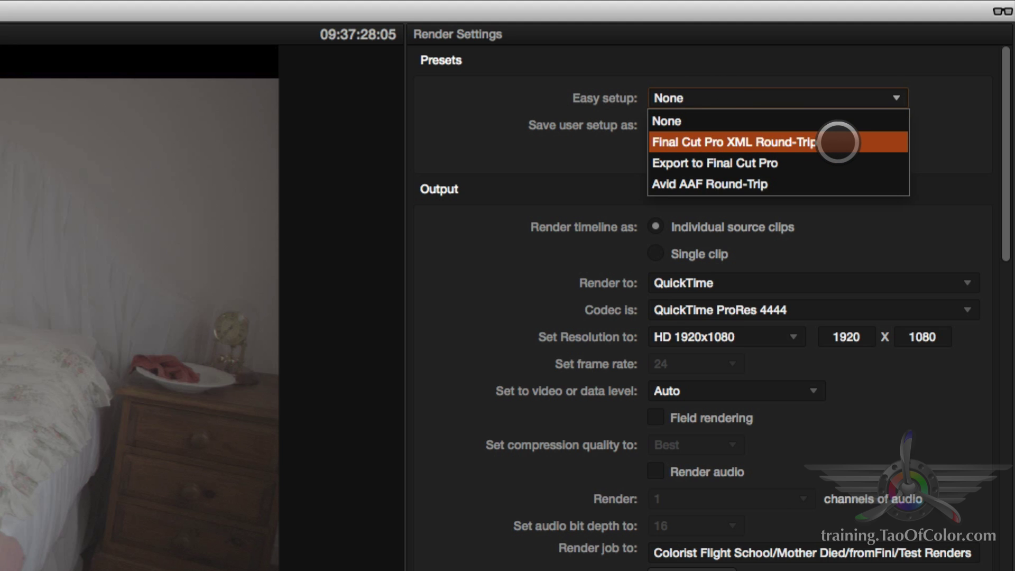
{"action": "left_click", "coordinate": [838, 142]}
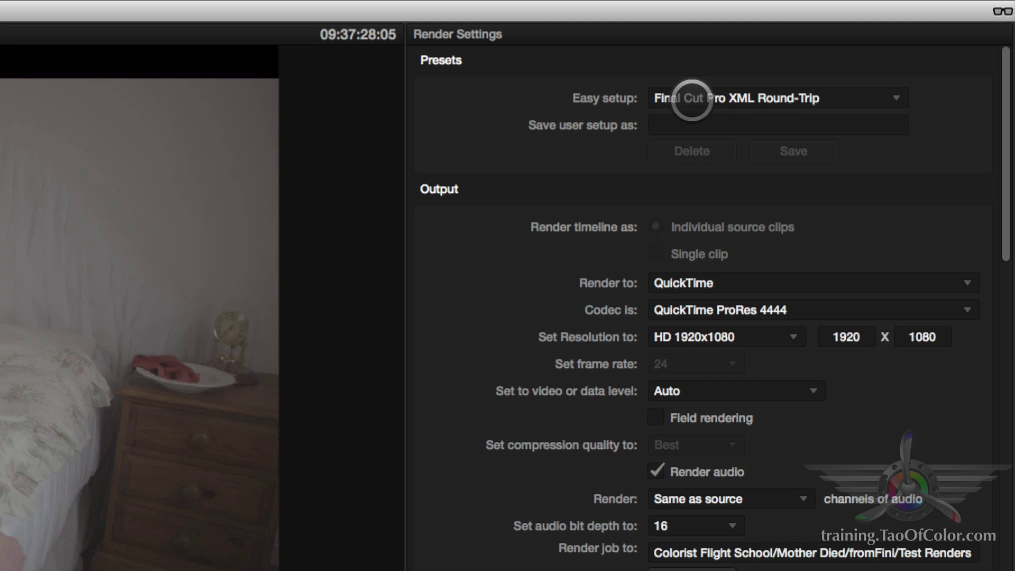
{"action": "left_click", "coordinate": [685, 98]}
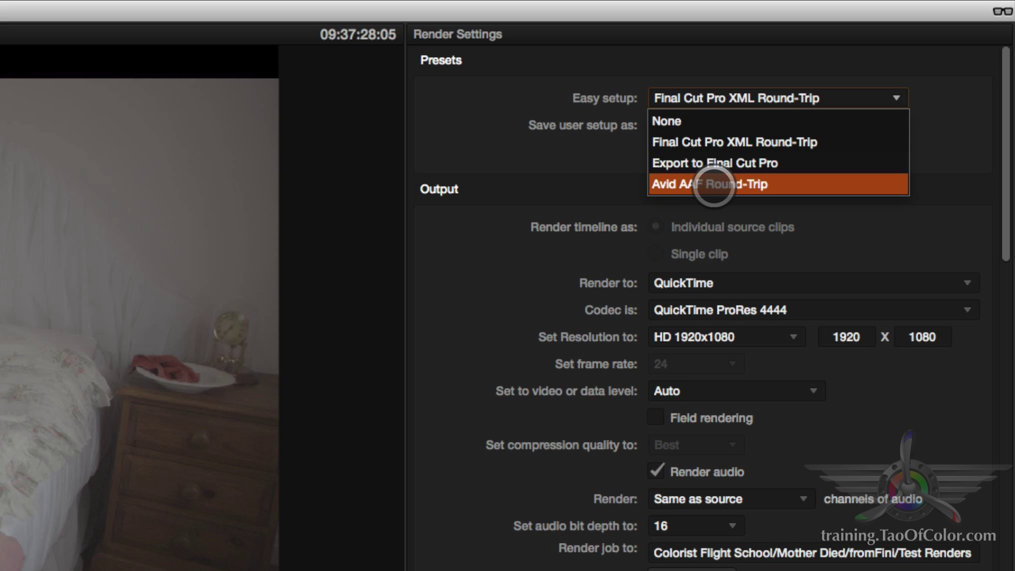
{"action": "left_click", "coordinate": [707, 141]}
{"action": "left_click", "coordinate": [693, 98]}
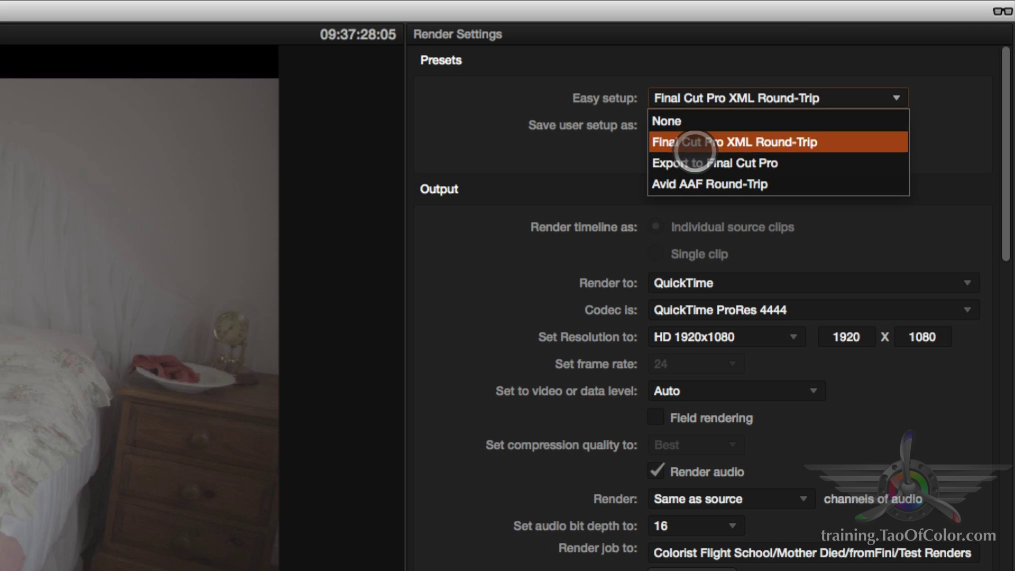
{"action": "left_click", "coordinate": [709, 183]}
{"action": "left_click", "coordinate": [692, 98]}
{"action": "left_click", "coordinate": [693, 142]}
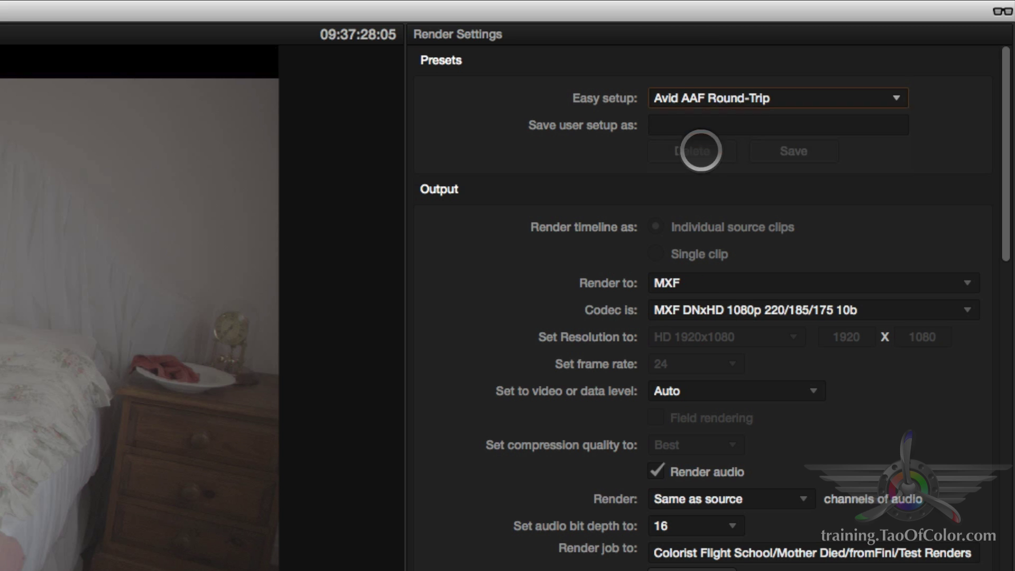
{"action": "left_click", "coordinate": [693, 97]}
{"action": "left_click", "coordinate": [696, 180]}
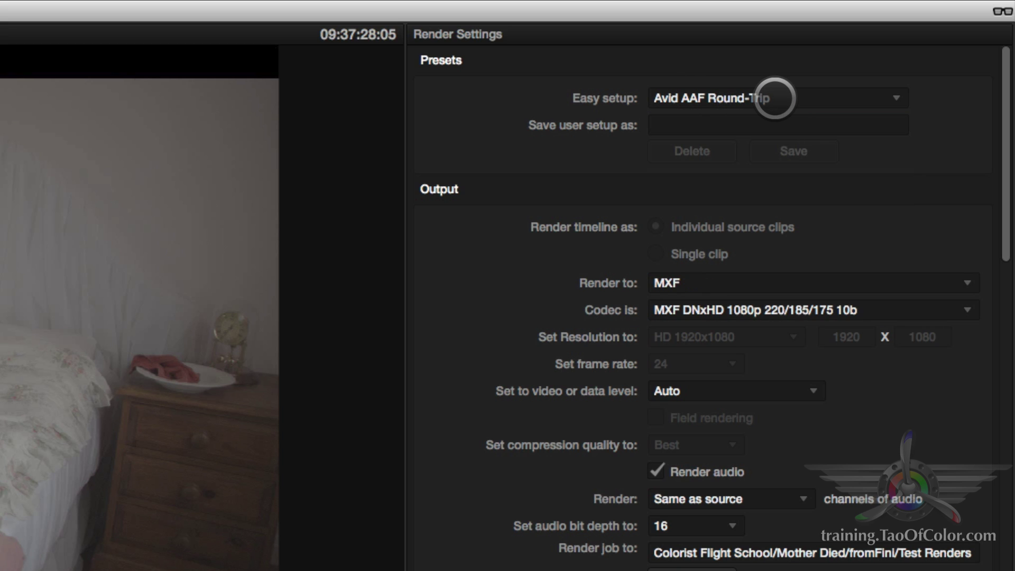
{"action": "left_click", "coordinate": [775, 99]}
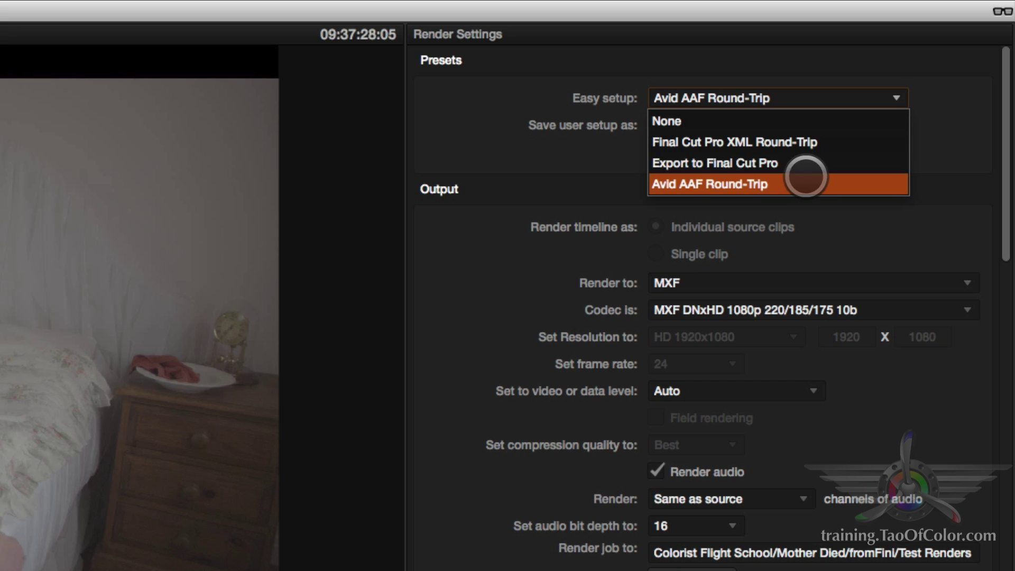
{"action": "left_click", "coordinate": [789, 142]}
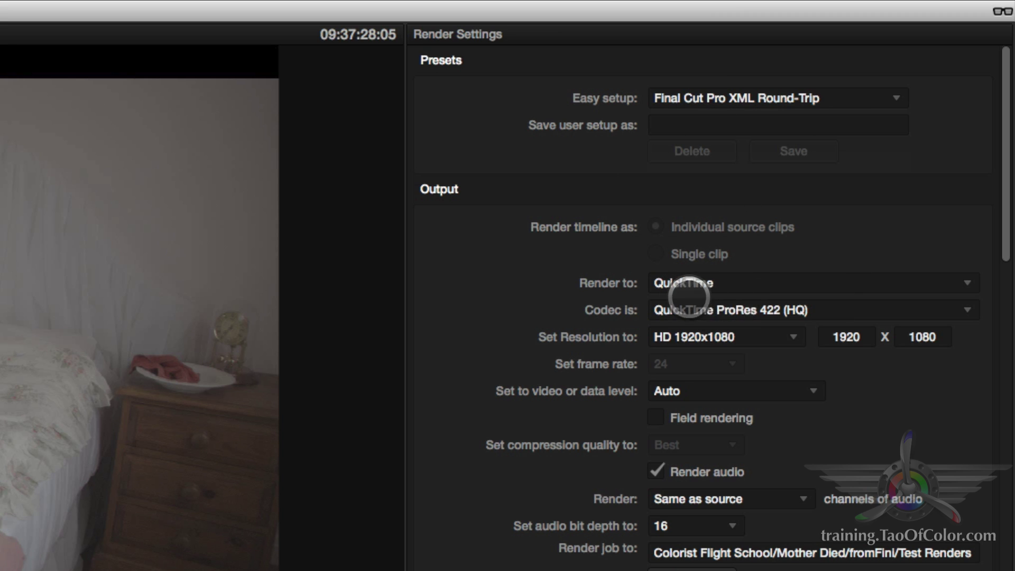
- Change the codec to ProRes 4444, then to QuickTime ProRes 422
{"action": "left_click", "coordinate": [709, 309]}
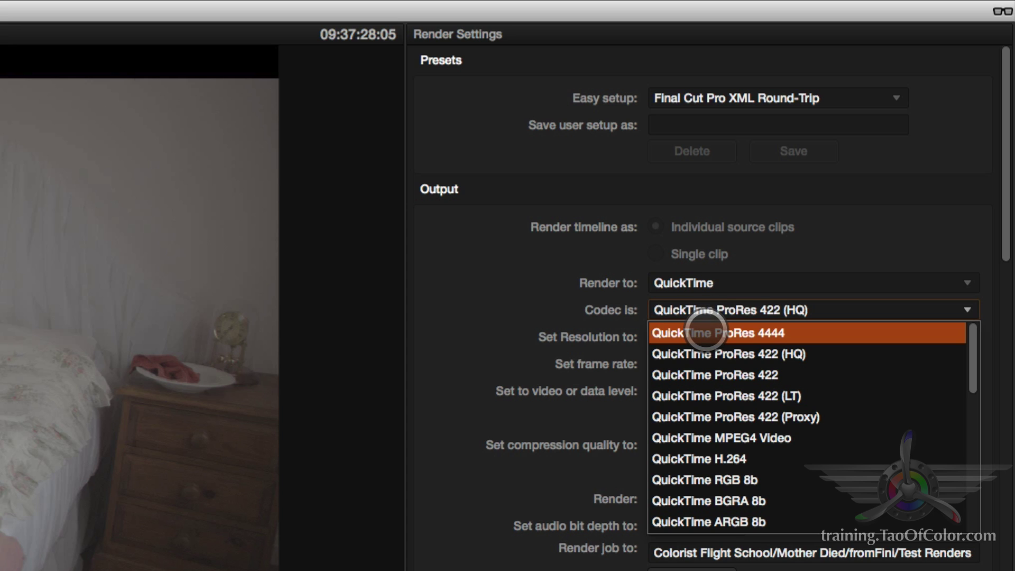
{"action": "left_click", "coordinate": [705, 331]}
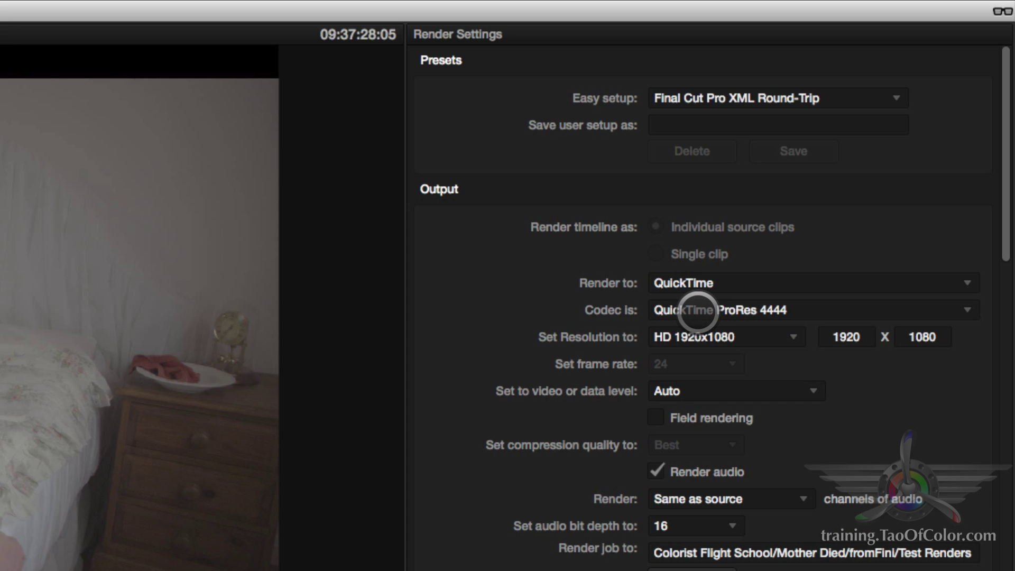
{"action": "left_click", "coordinate": [702, 307]}
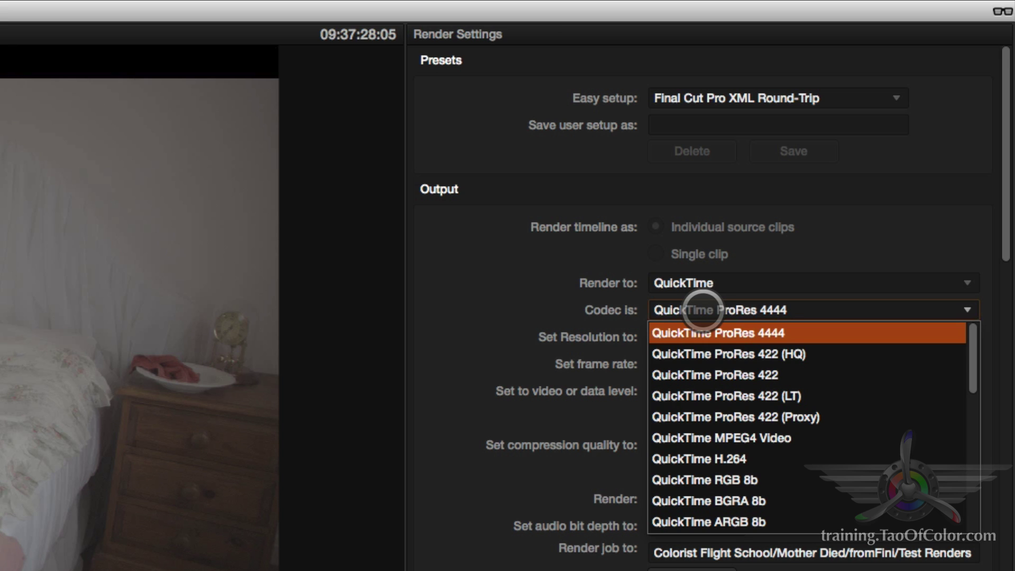
{"action": "left_click", "coordinate": [728, 375]}
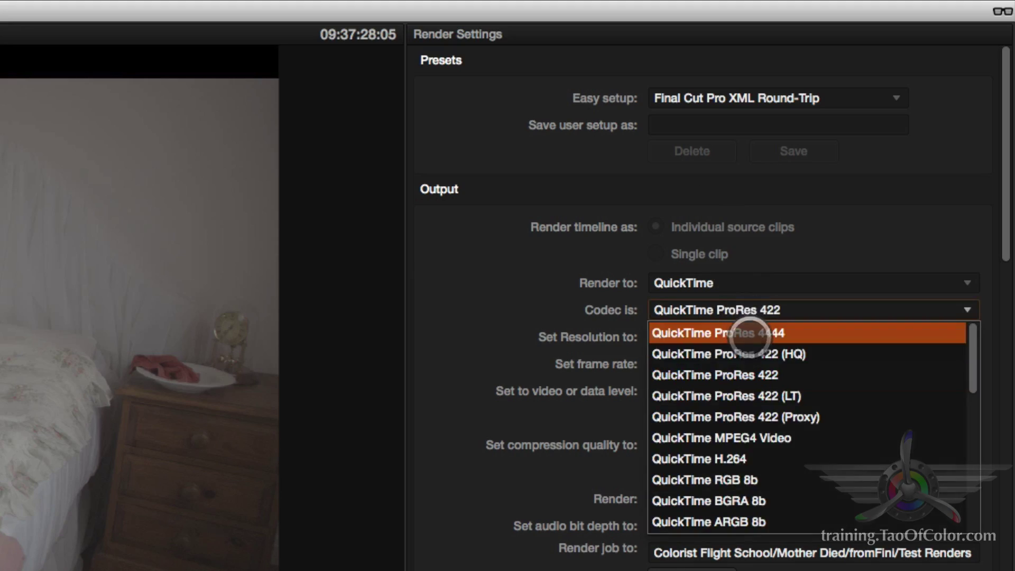
- Set the render destination folder to Test Renders
{"action": "left_click_drag", "start_coordinate": [1004, 192], "coordinate": [1004, 302]}
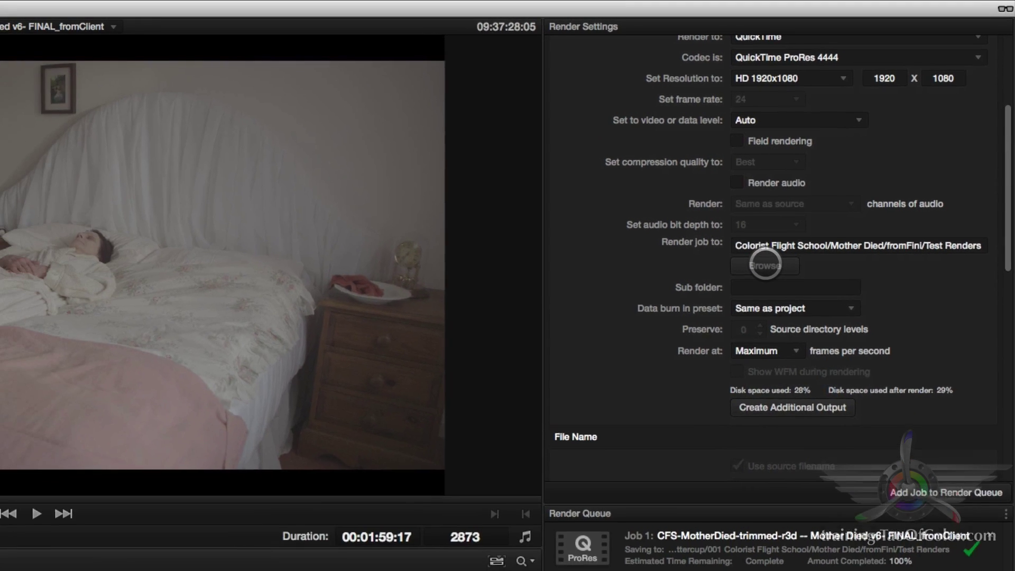
{"action": "left_click", "coordinate": [765, 265]}
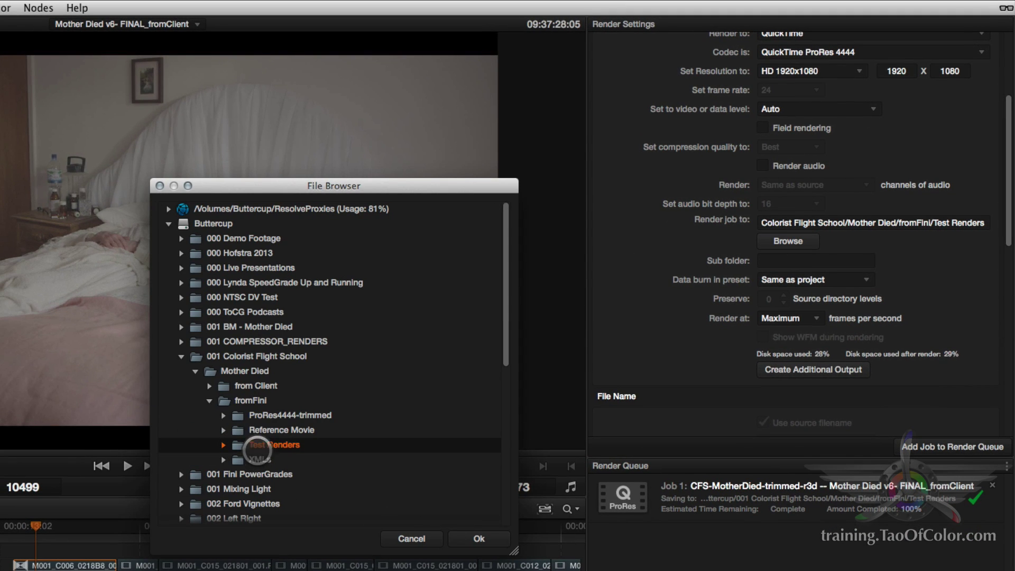
{"action": "left_click", "coordinate": [473, 538]}
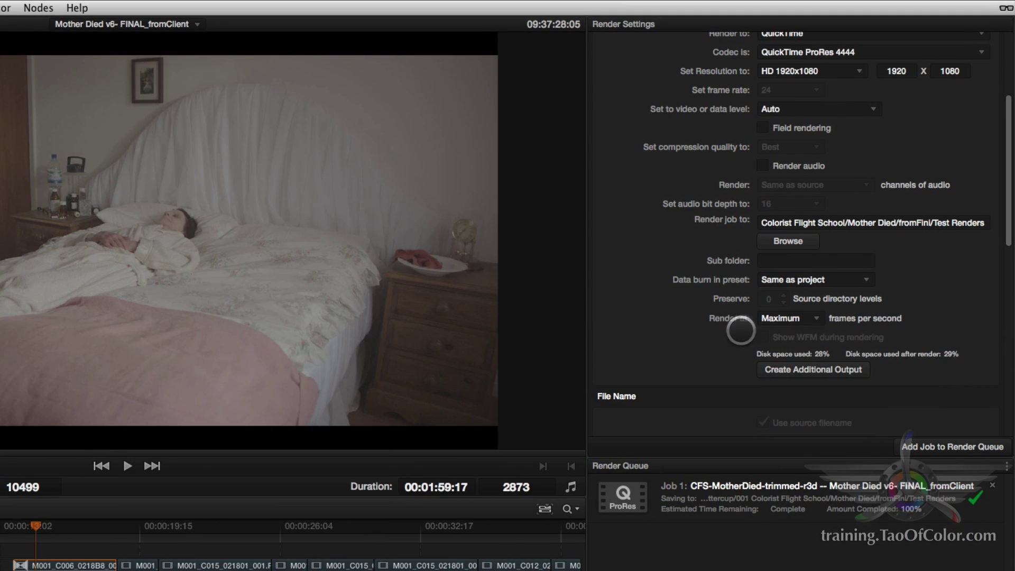
- Name the sub folder prerender and bring up the unique-filename output options
{"action": "left_click", "coordinate": [788, 261]}
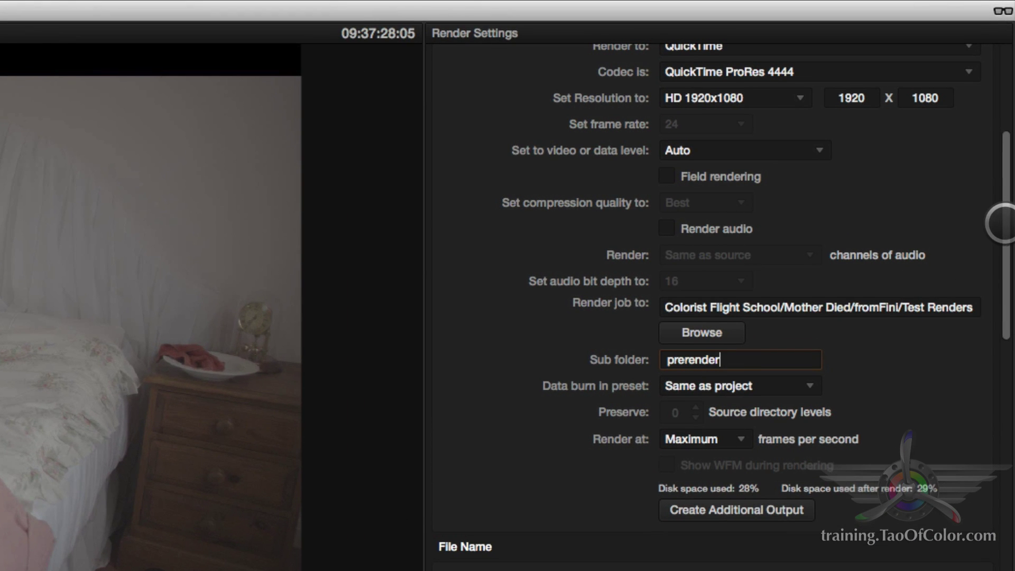
{"action": "left_click_drag", "start_coordinate": [1000, 224], "coordinate": [947, 240]}
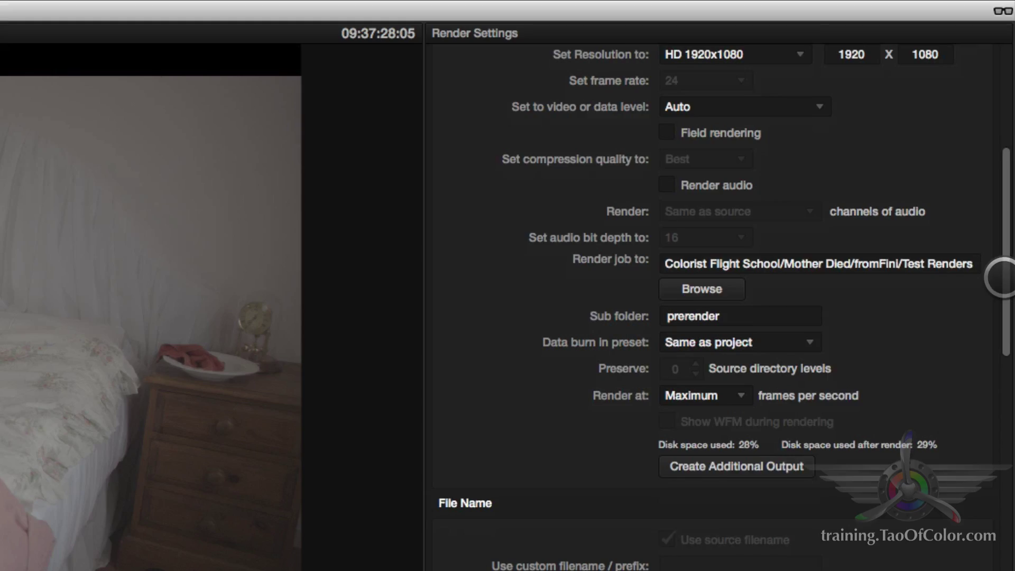
{"action": "scroll", "coordinate": [1001, 342], "scroll_direction": "down", "scroll_amount": 5}
{"action": "left_click_drag", "start_coordinate": [1000, 342], "coordinate": [978, 501]}
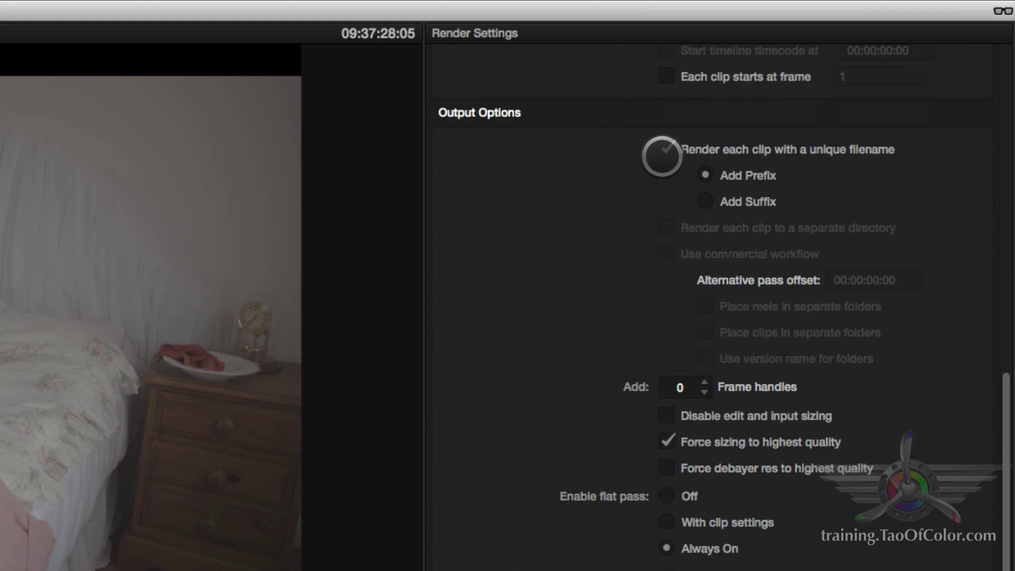
{"action": "scroll", "coordinate": [996, 411], "scroll_direction": "down", "scroll_amount": 2}
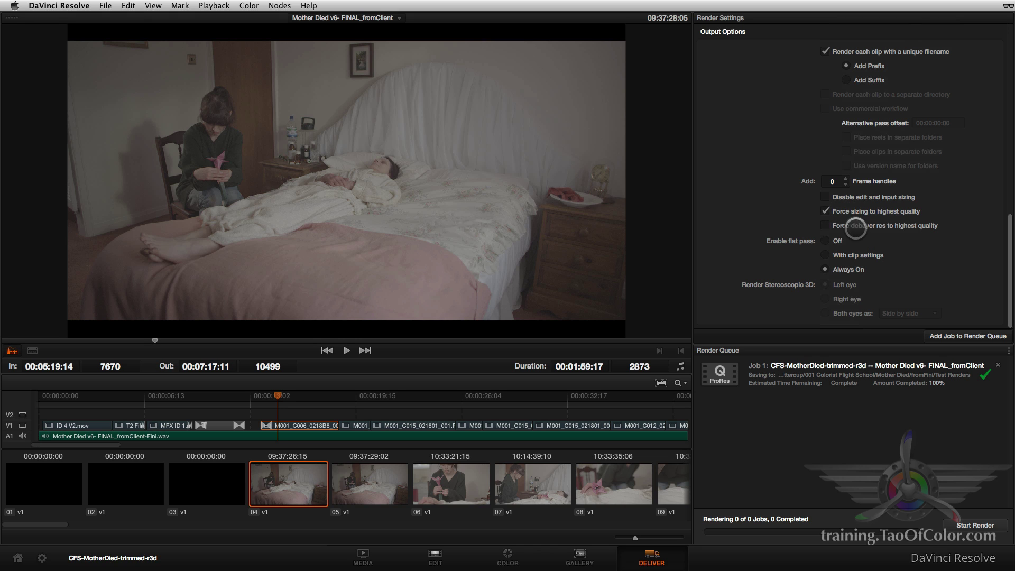
{"action": "left_click", "coordinate": [855, 227]}
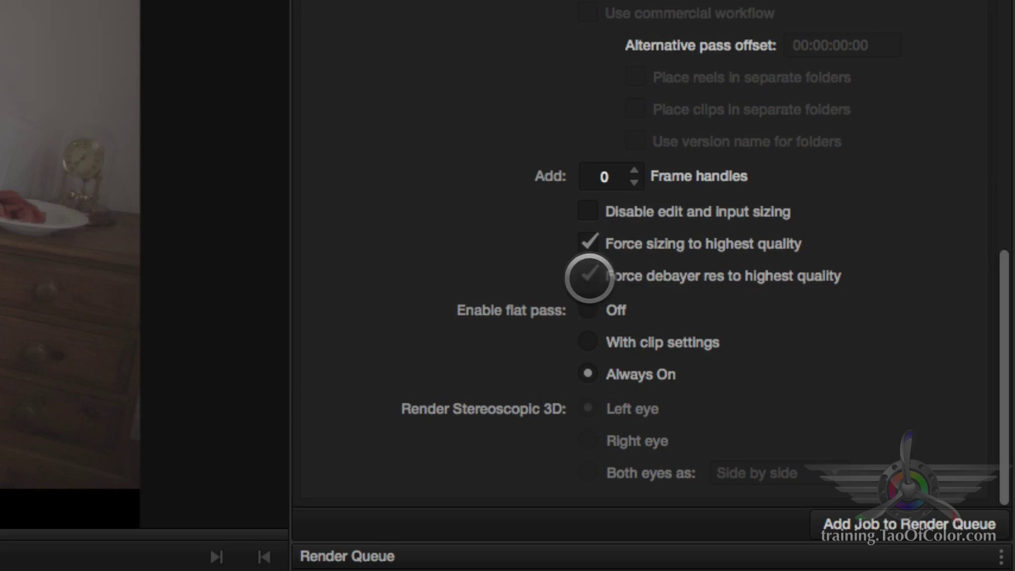
{"action": "left_click", "coordinate": [589, 274]}
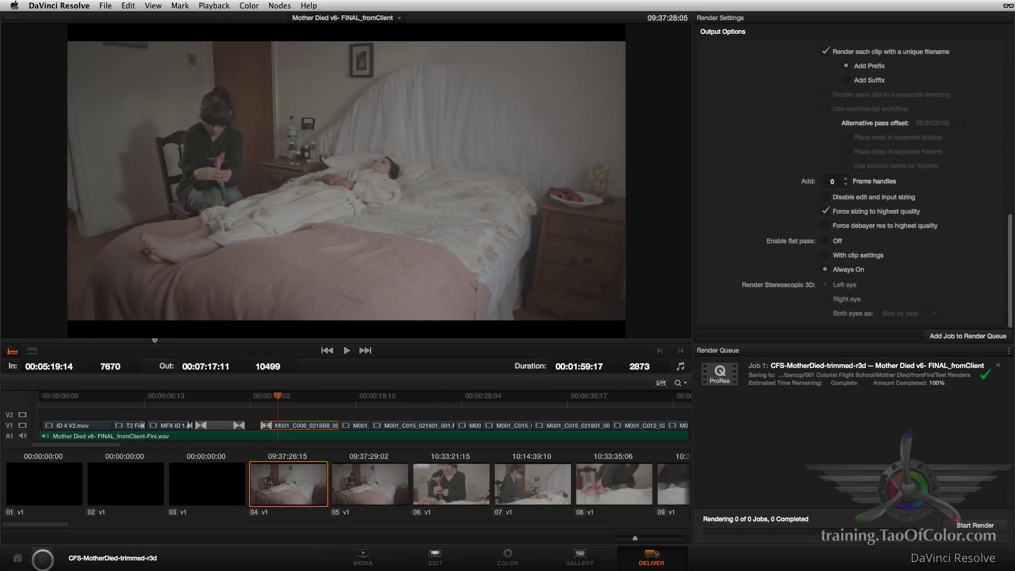
{"action": "left_click", "coordinate": [42, 559]}
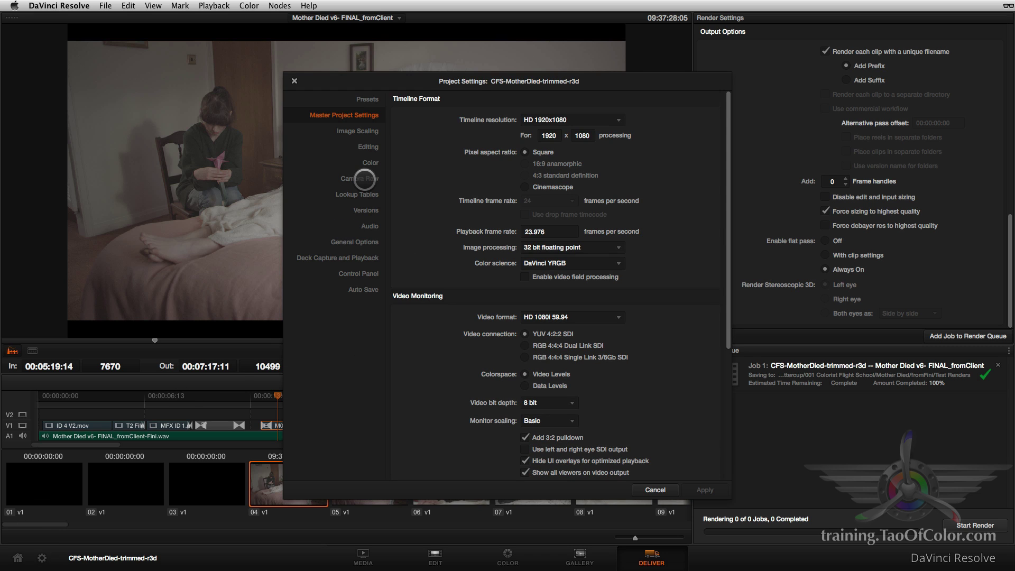
{"action": "left_click", "coordinate": [364, 179]}
{"action": "left_click", "coordinate": [708, 98]}
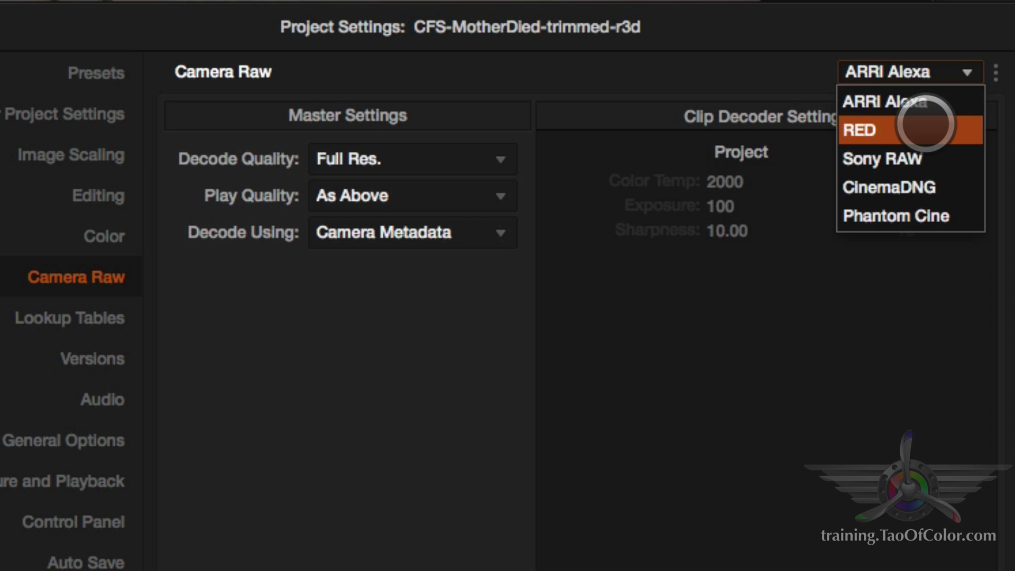
{"action": "left_click", "coordinate": [925, 127]}
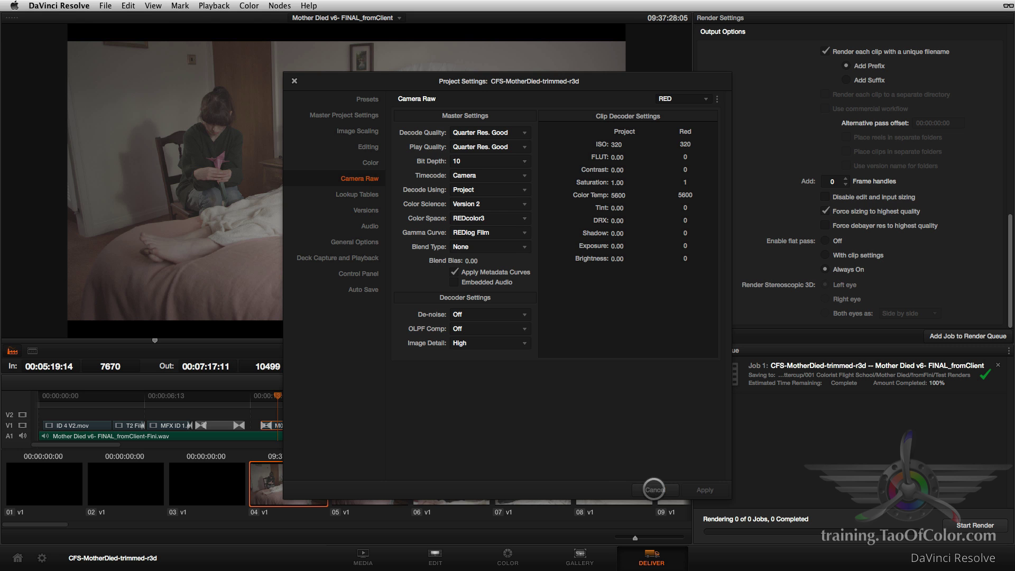
{"action": "left_click", "coordinate": [653, 489]}
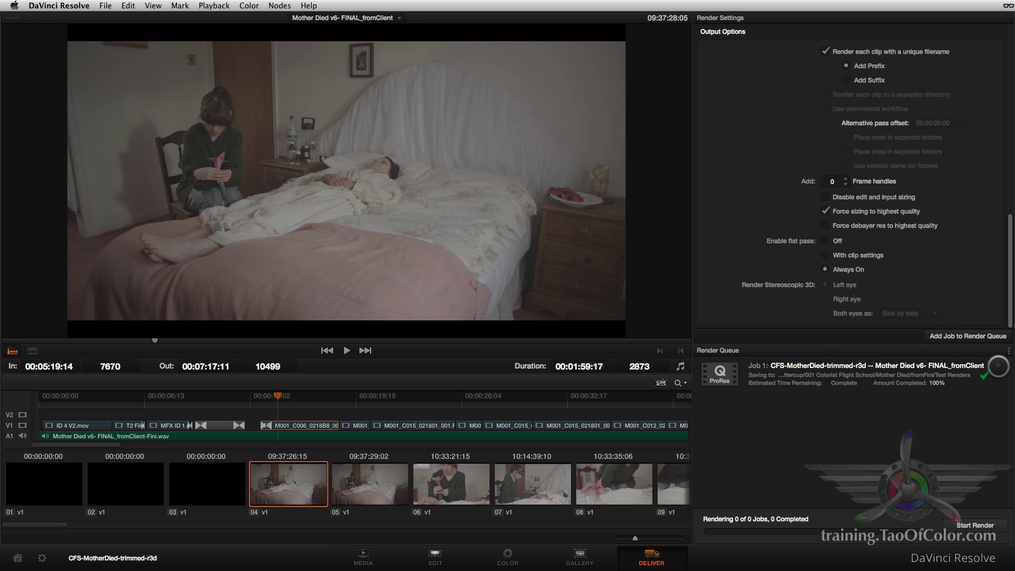
{"action": "left_click", "coordinate": [998, 366]}
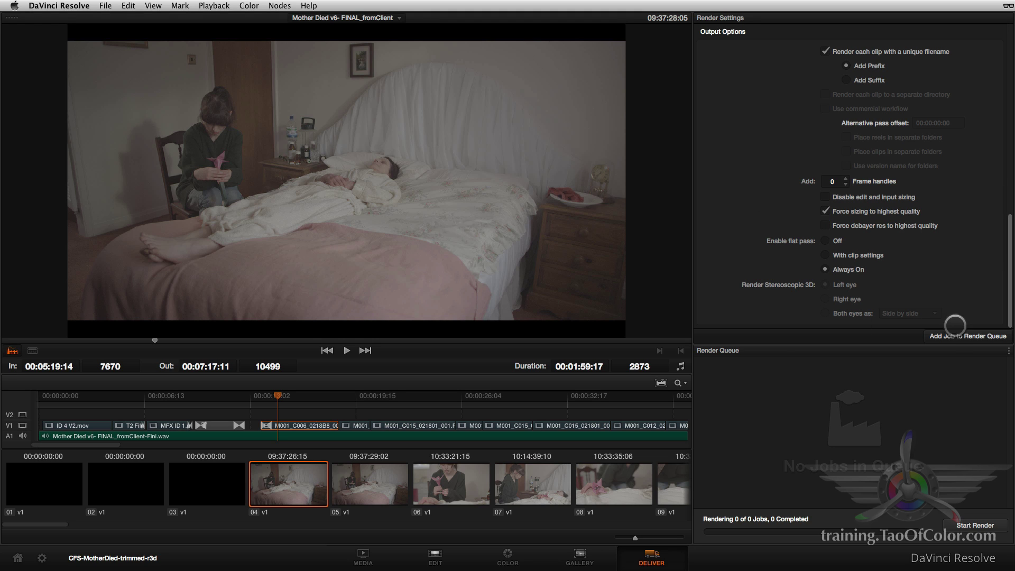
- Add a new render job, zoom the timeline out fully, and set the range to the entire timeline
{"action": "left_click", "coordinate": [954, 336]}
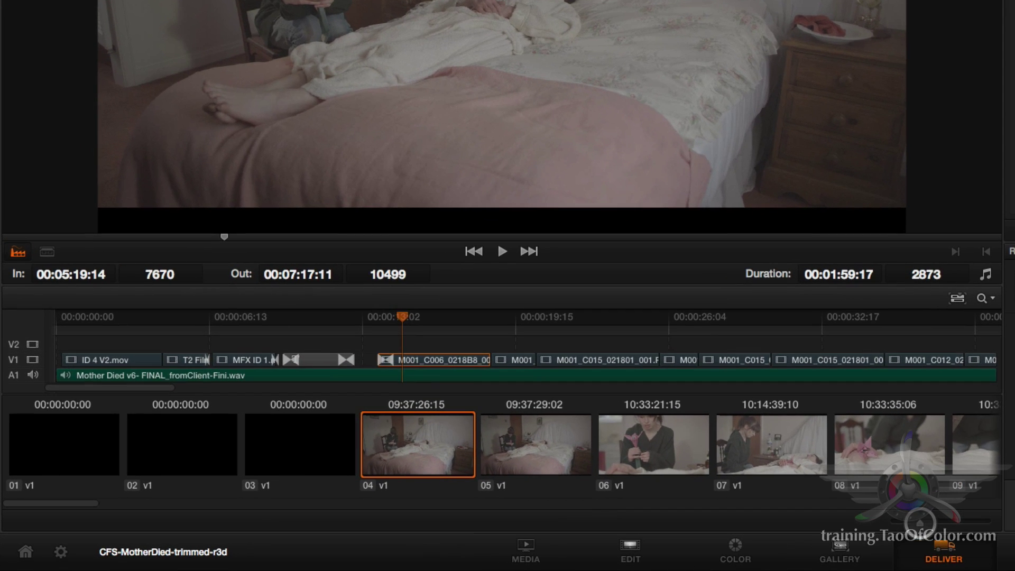
{"action": "left_click_drag", "start_coordinate": [920, 522], "coordinate": [875, 519]}
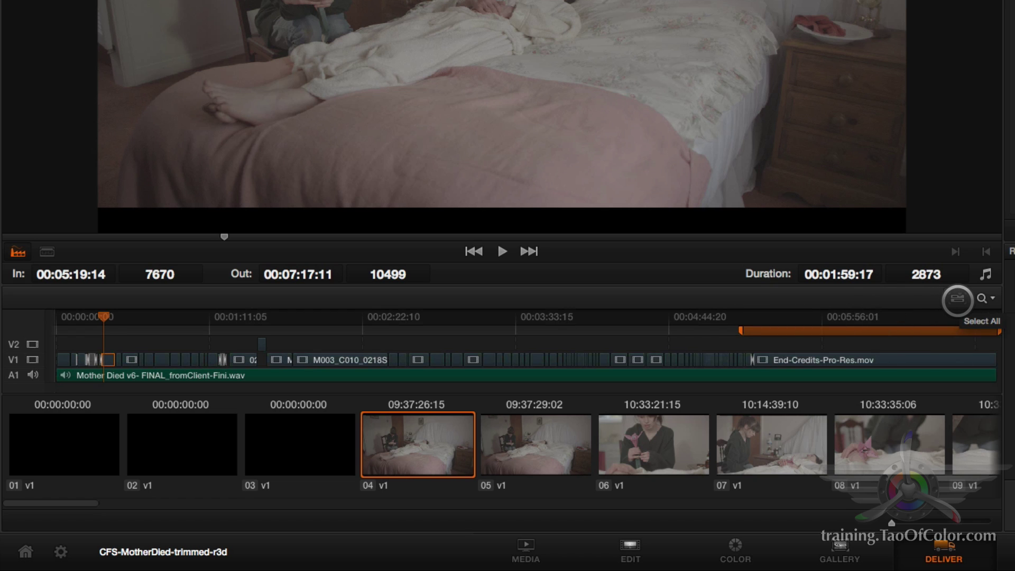
{"action": "left_click", "coordinate": [955, 300]}
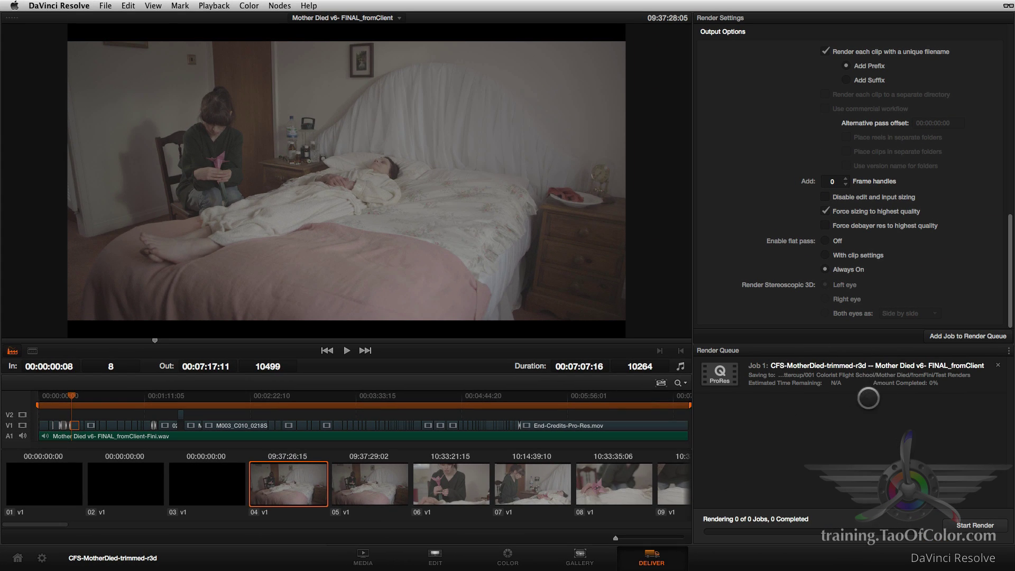
- Load Job 1's settings and extend its render range to the full 00:07:07:16 timeline
{"action": "left_click", "coordinate": [763, 375]}
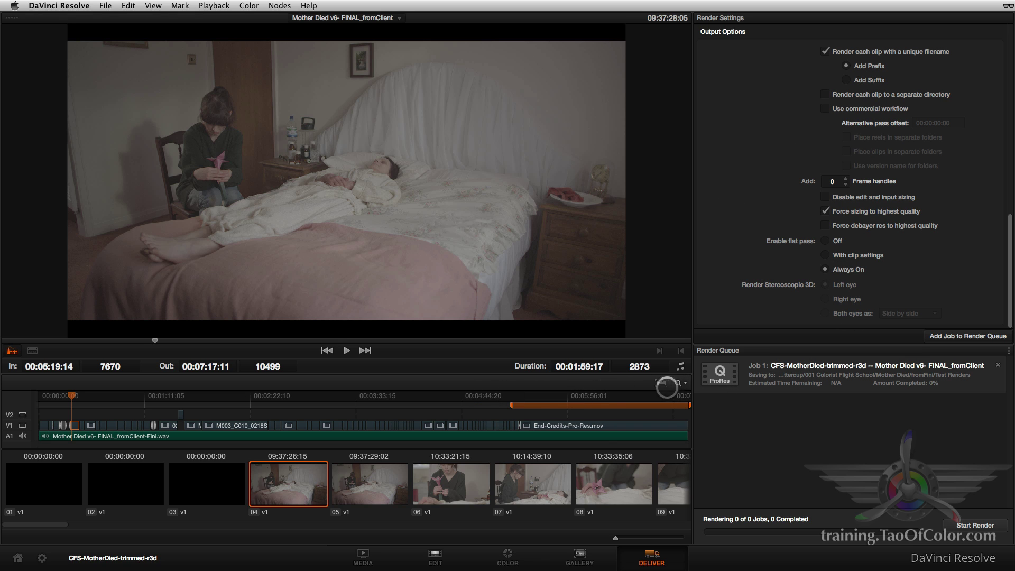
{"action": "left_click", "coordinate": [661, 383]}
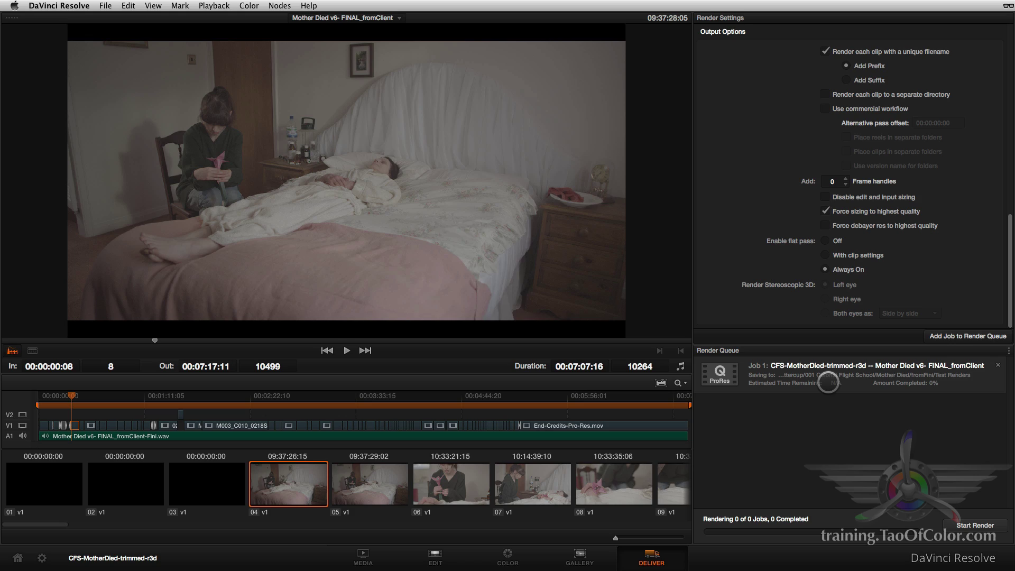
- Save the project with Cmd+S while Job 1 renders to 100%
{"action": "key", "text": "super+s"}
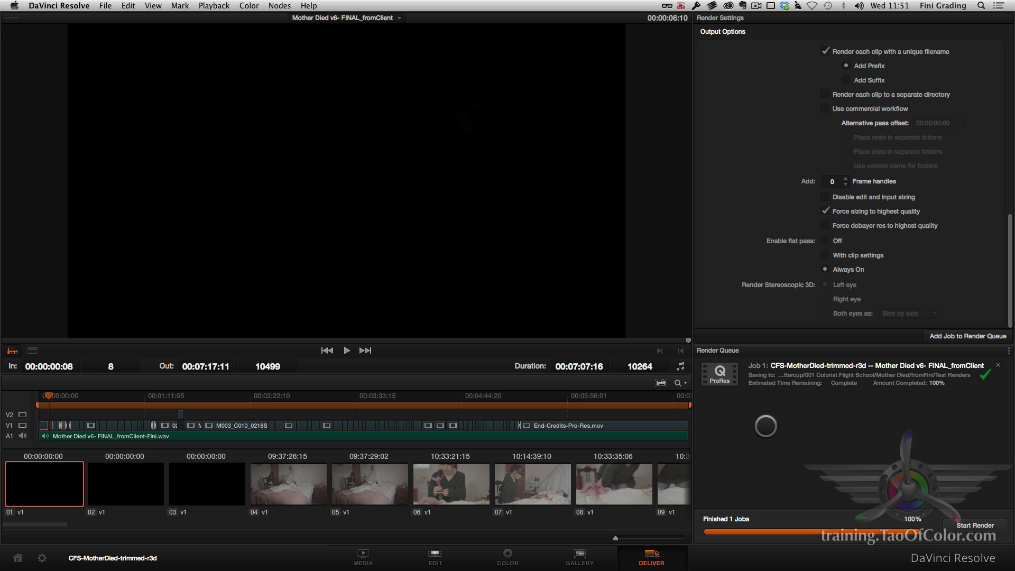
- Switch to Finder and open the Test Renders folder inside fromFini
{"action": "key", "text": "super+Tab"}
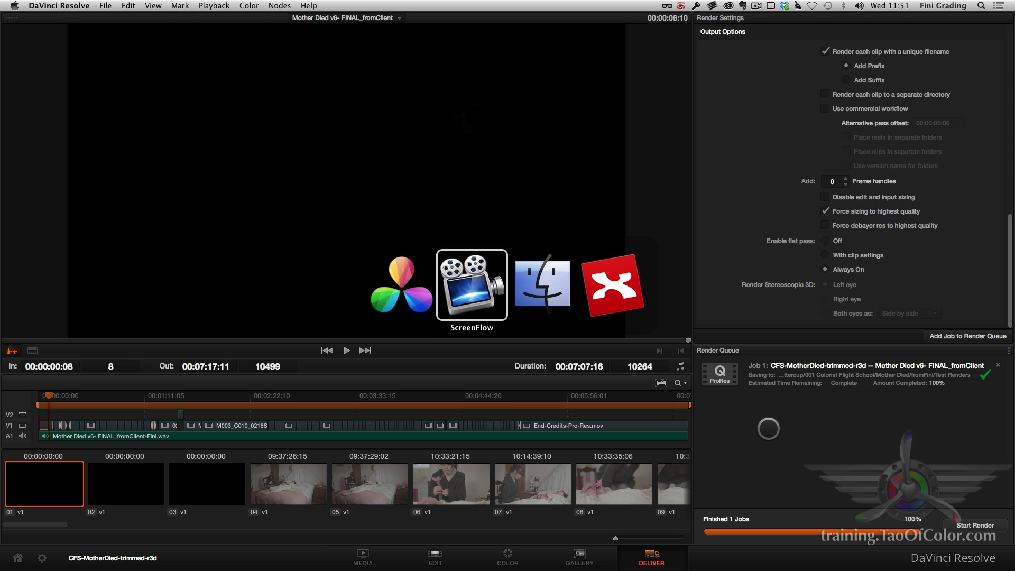
{"action": "key", "text": "super+Tab"}
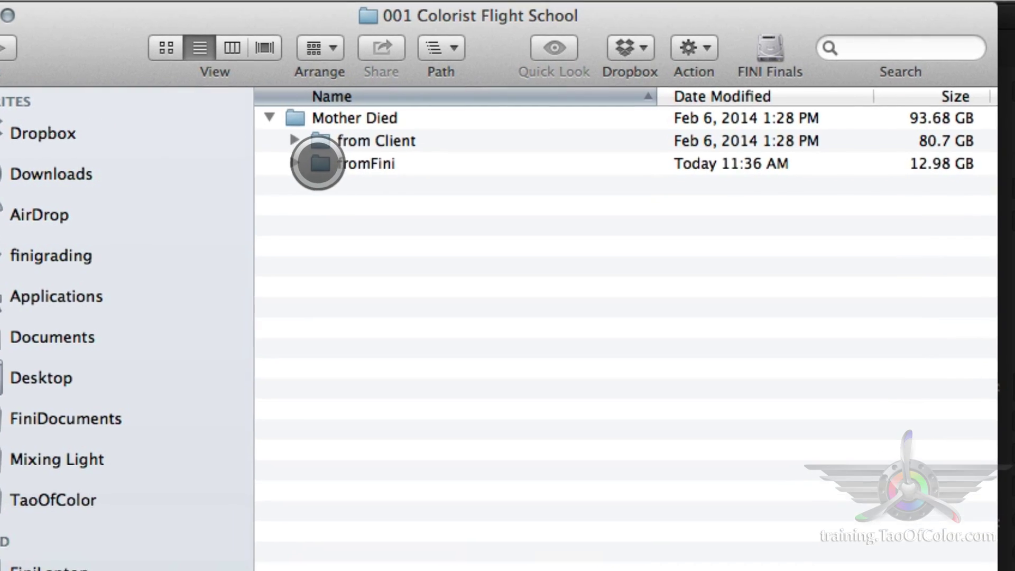
{"action": "left_click", "coordinate": [349, 151]}
{"action": "left_click", "coordinate": [336, 147]}
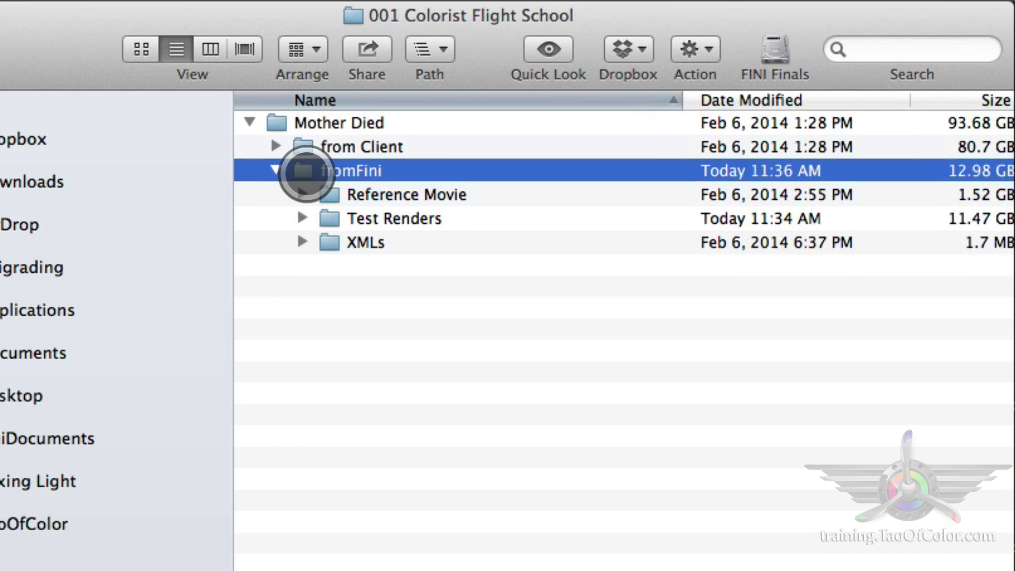
{"action": "left_click", "coordinate": [329, 219]}
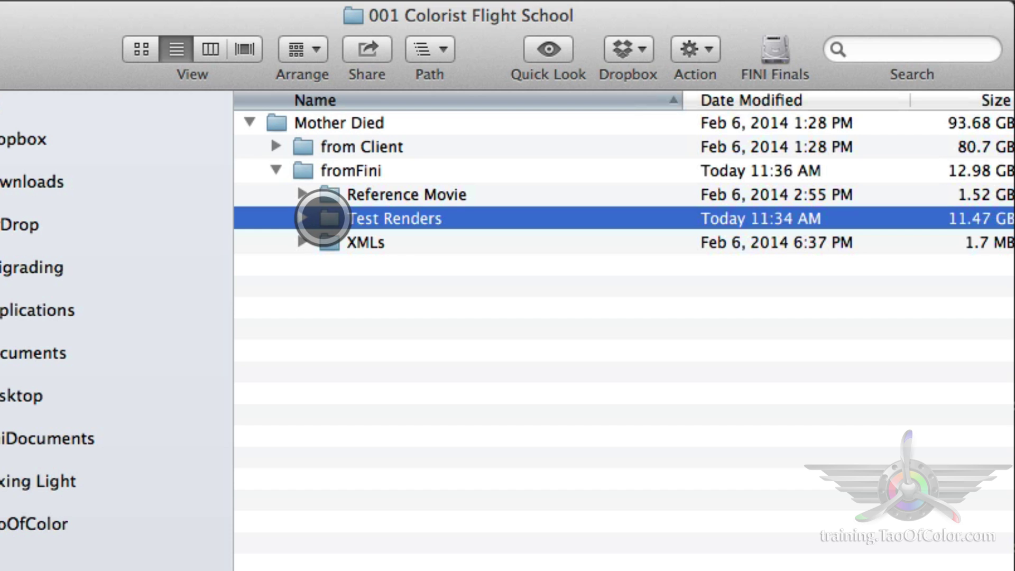
{"action": "double_click", "coordinate": [323, 219]}
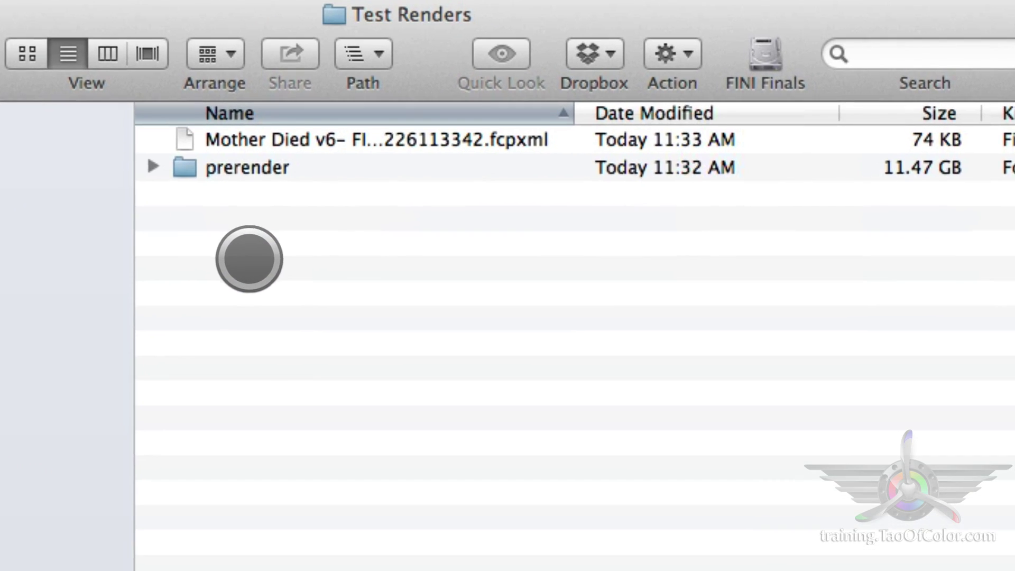
- Inspect the prerender folder's rendered clips and the fcpxml file, then return to Resolve
{"action": "left_click", "coordinate": [185, 169]}
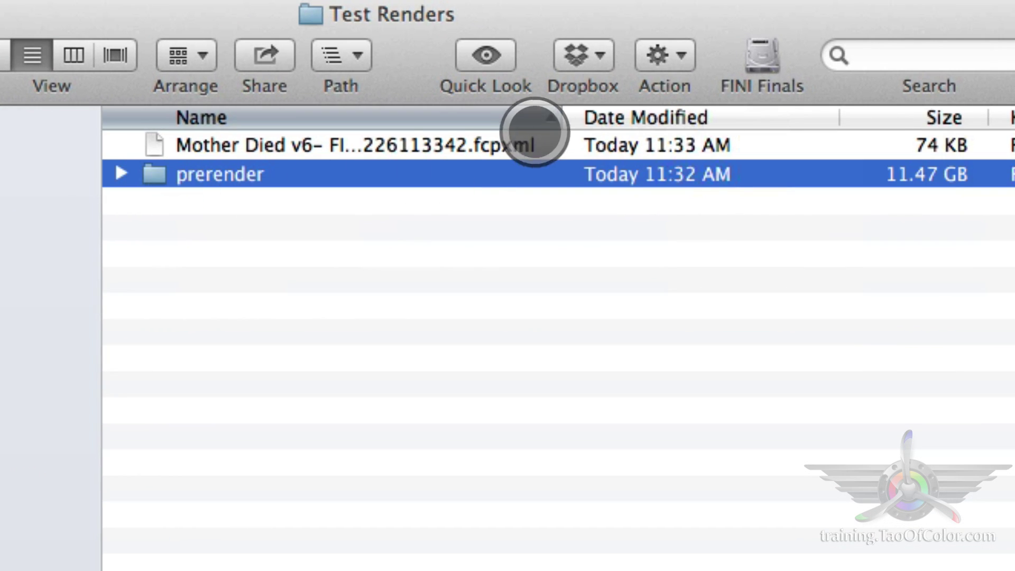
{"action": "left_click_drag", "start_coordinate": [561, 112], "coordinate": [819, 114]}
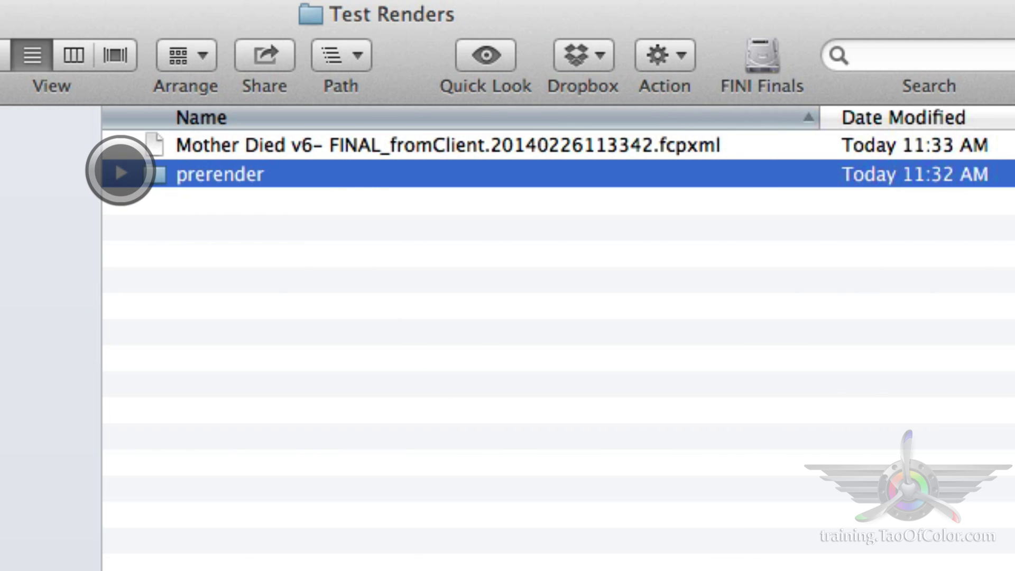
{"action": "left_click", "coordinate": [123, 176]}
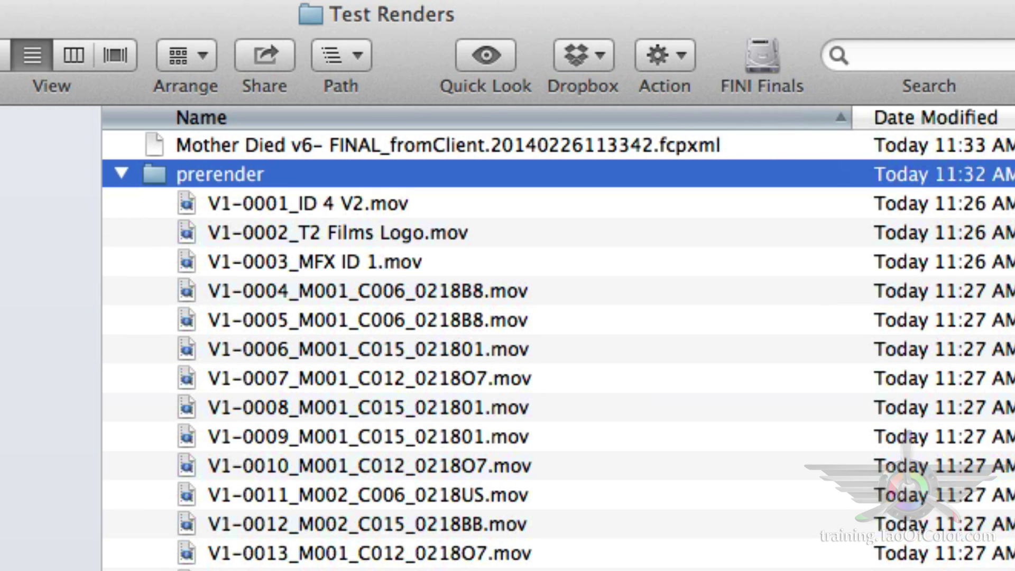
{"action": "left_click", "coordinate": [123, 175]}
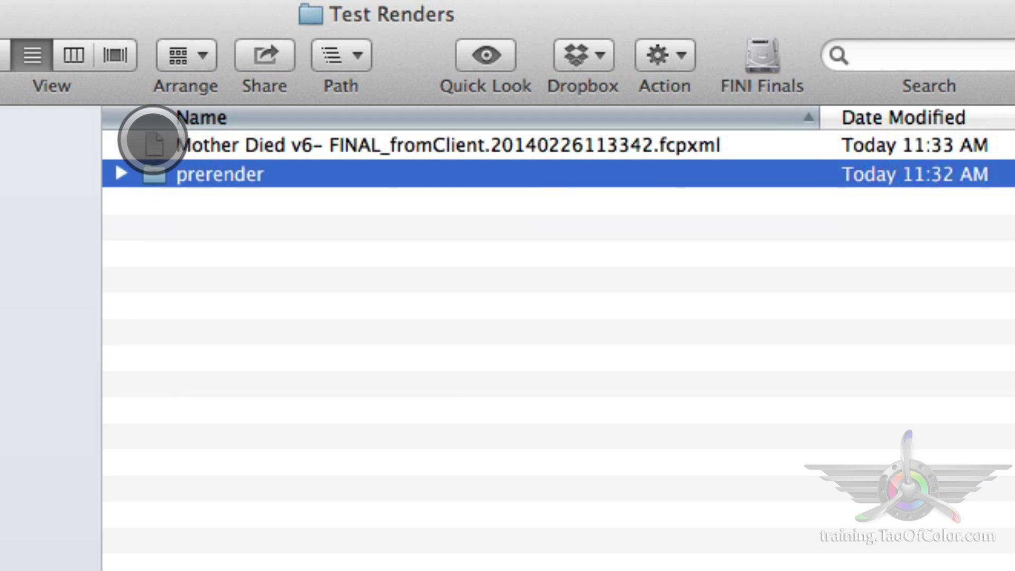
{"action": "left_click", "coordinate": [150, 143]}
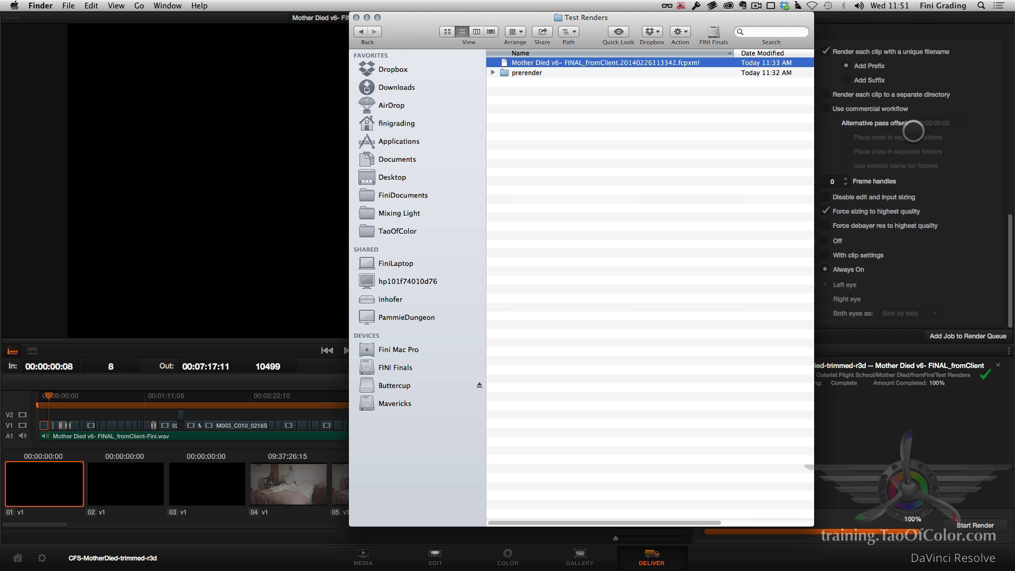
{"action": "left_click", "coordinate": [913, 130]}
- Check that the Sub folder field reads prerender
{"action": "scroll", "coordinate": [996, 158], "scroll_direction": "up", "scroll_amount": 10}
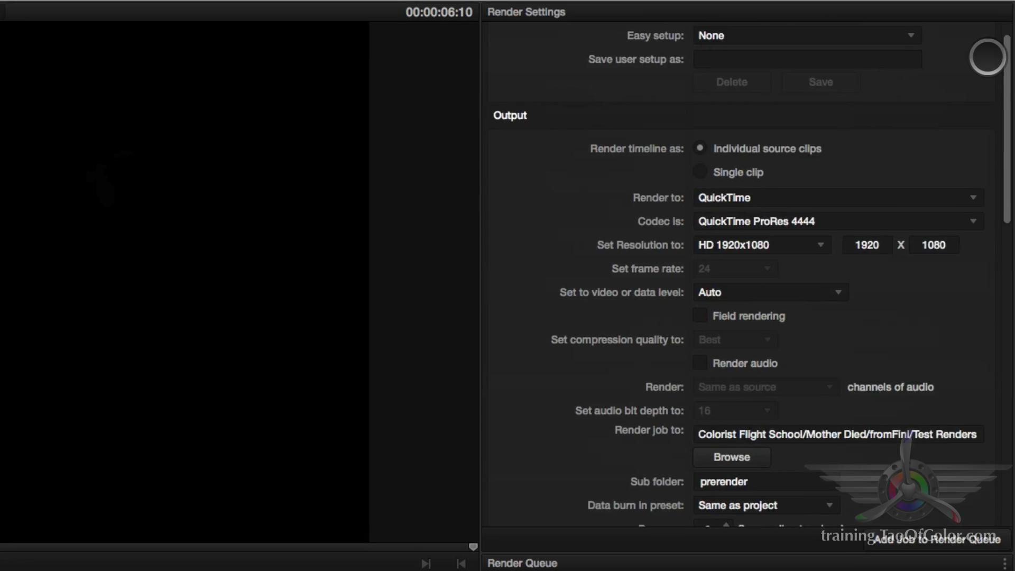
{"action": "scroll", "coordinate": [987, 56], "scroll_direction": "down", "scroll_amount": 5}
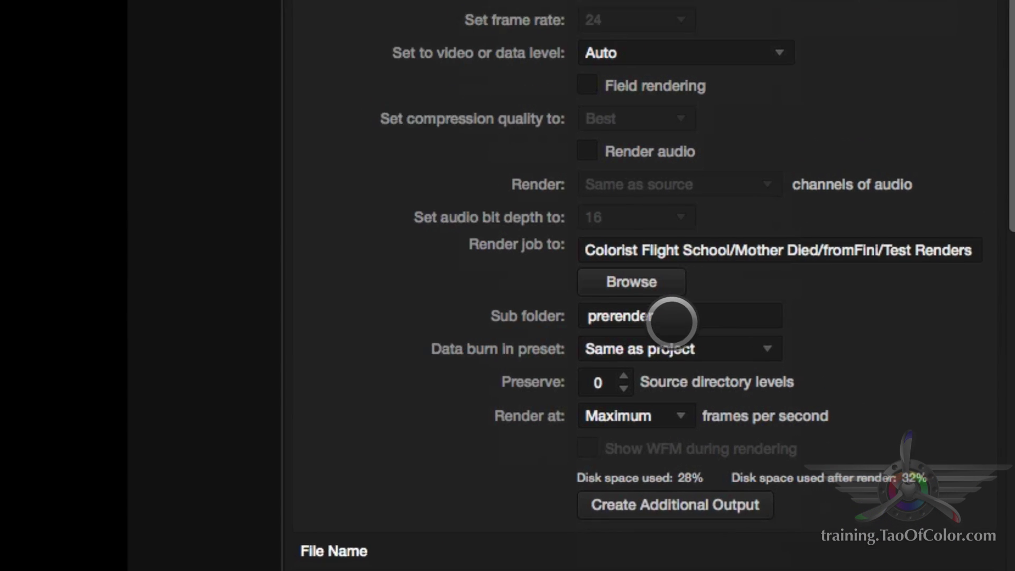
{"action": "left_click", "coordinate": [746, 356]}
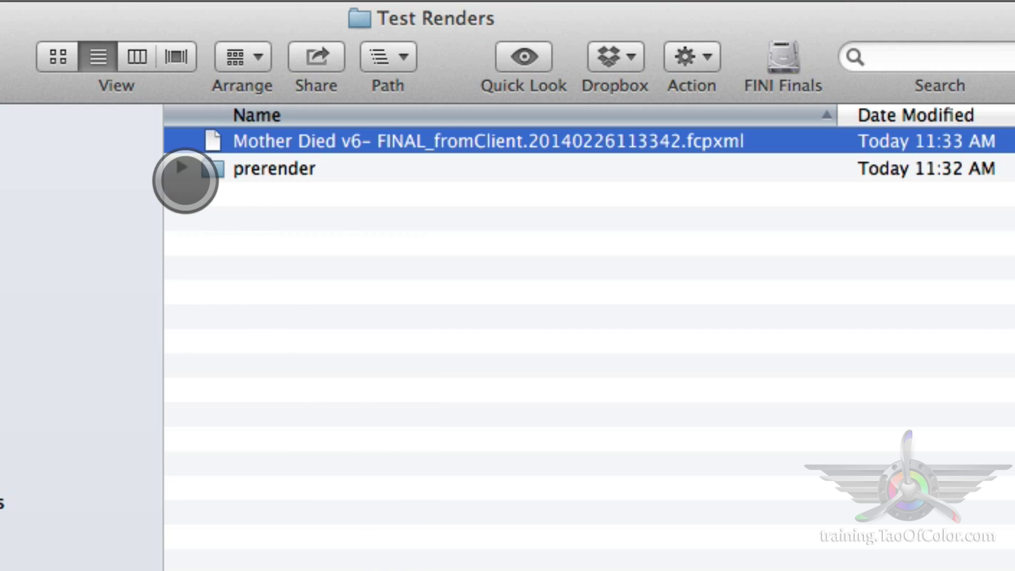
- Expand prerender in Finder and browse the rendered clips through V1-0004
{"action": "left_click", "coordinate": [182, 168]}
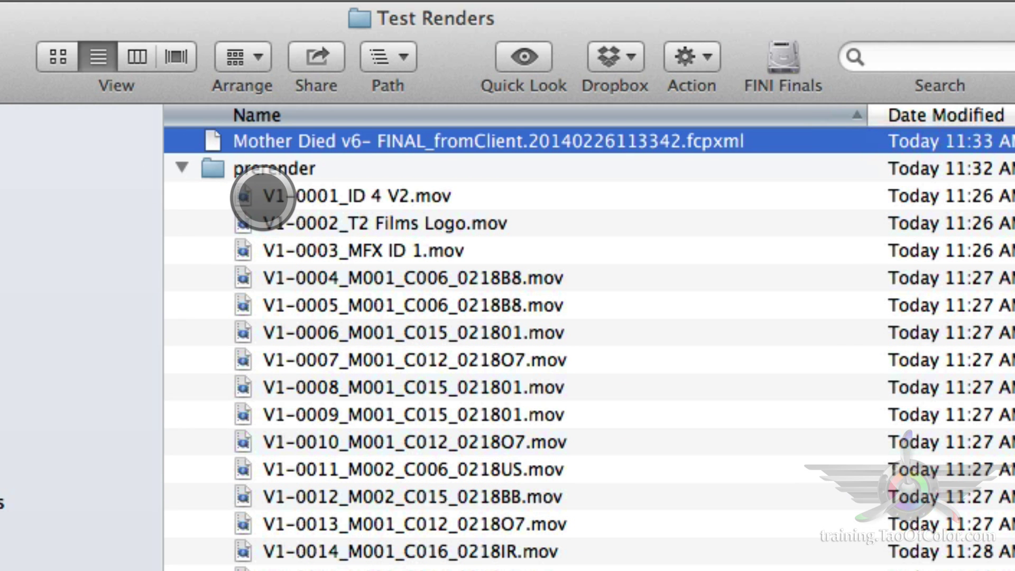
{"action": "left_click", "coordinate": [240, 195]}
{"action": "left_click", "coordinate": [265, 223]}
{"action": "left_click", "coordinate": [267, 250]}
{"action": "left_click", "coordinate": [302, 280]}
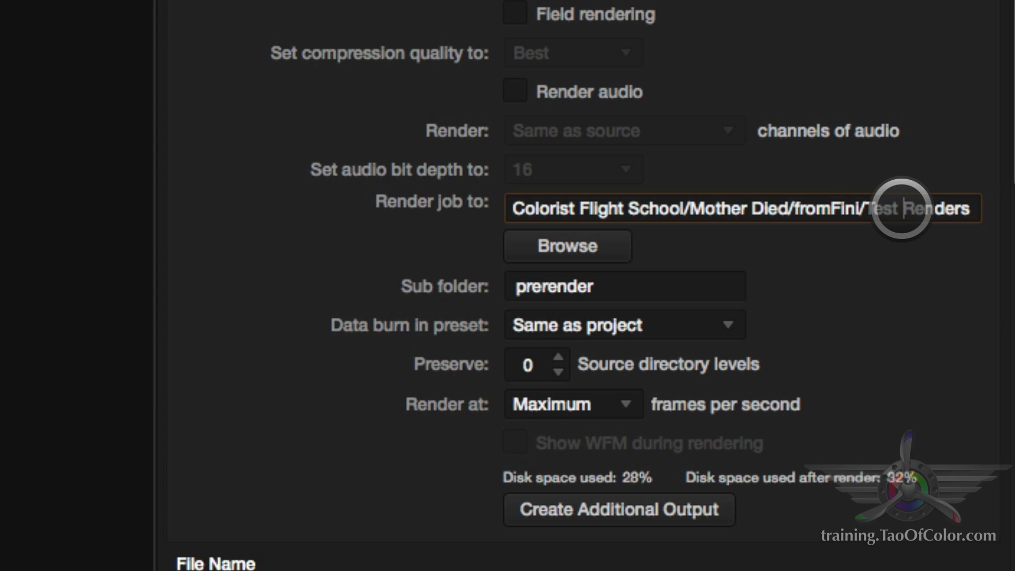
- Recheck the destination path and prerender name against Finder, then return to Resolve
{"action": "left_click", "coordinate": [376, 208]}
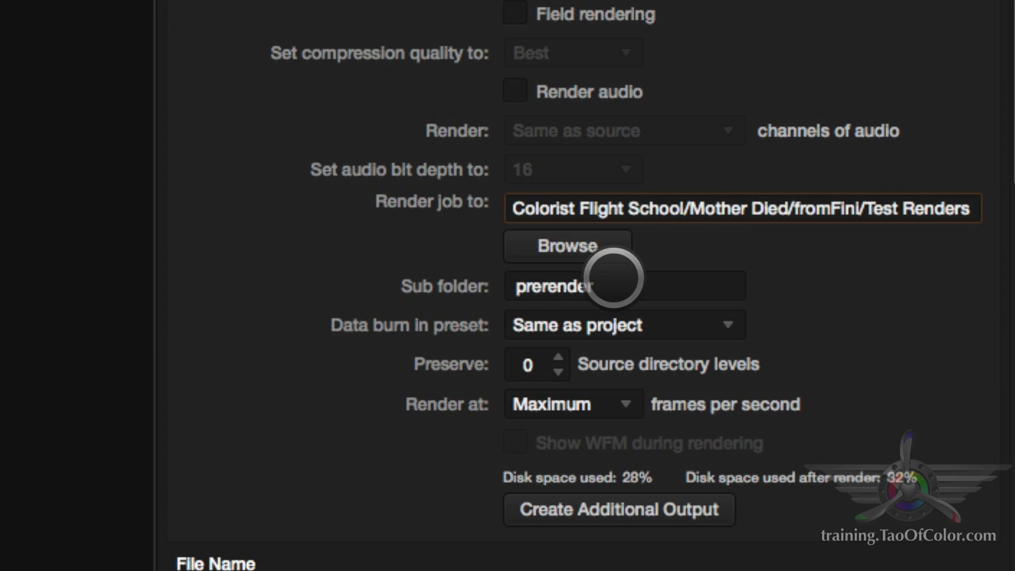
{"action": "left_click", "coordinate": [622, 291]}
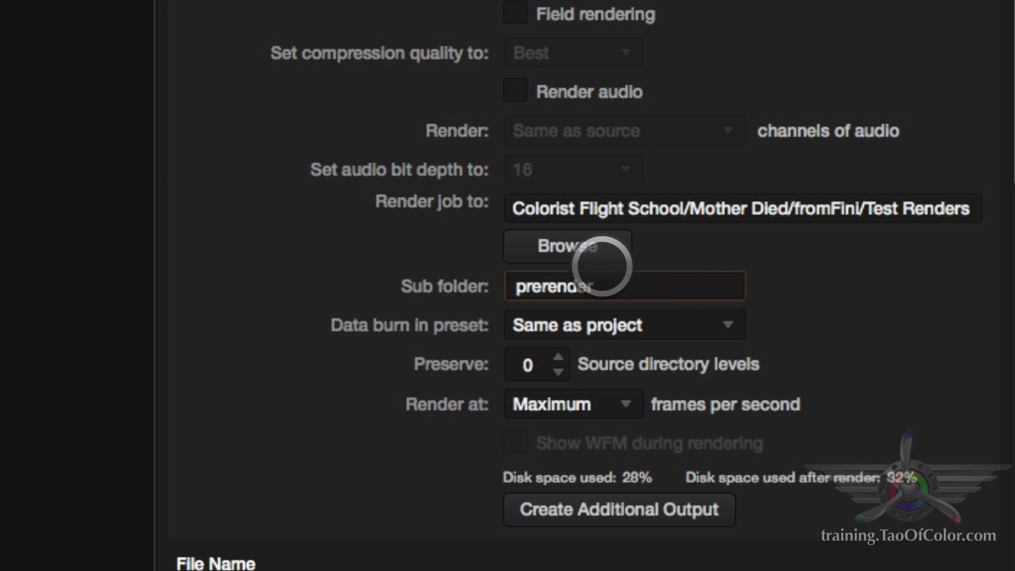
{"action": "left_click_drag", "start_coordinate": [634, 296], "coordinate": [500, 285]}
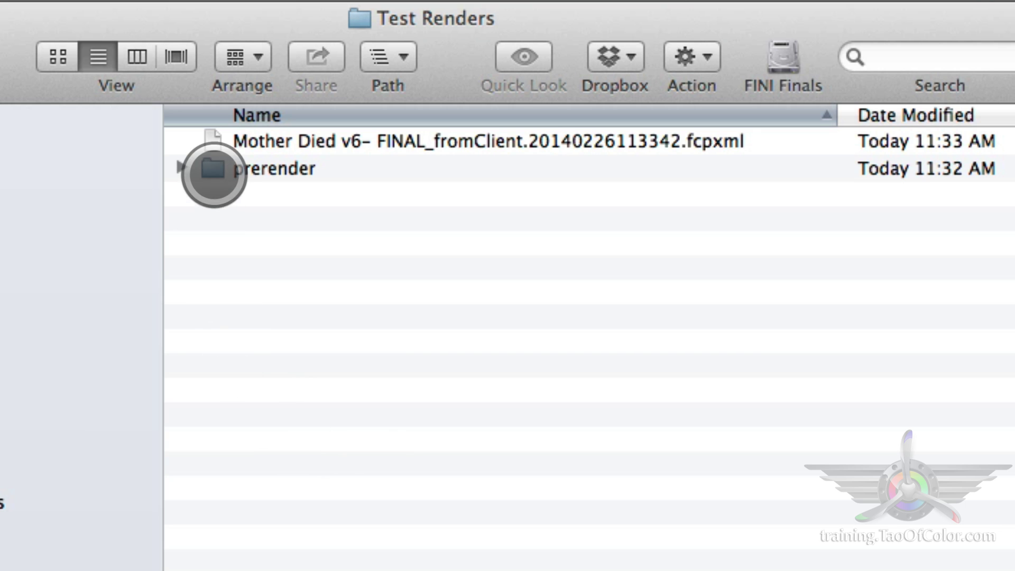
{"action": "left_click", "coordinate": [225, 140]}
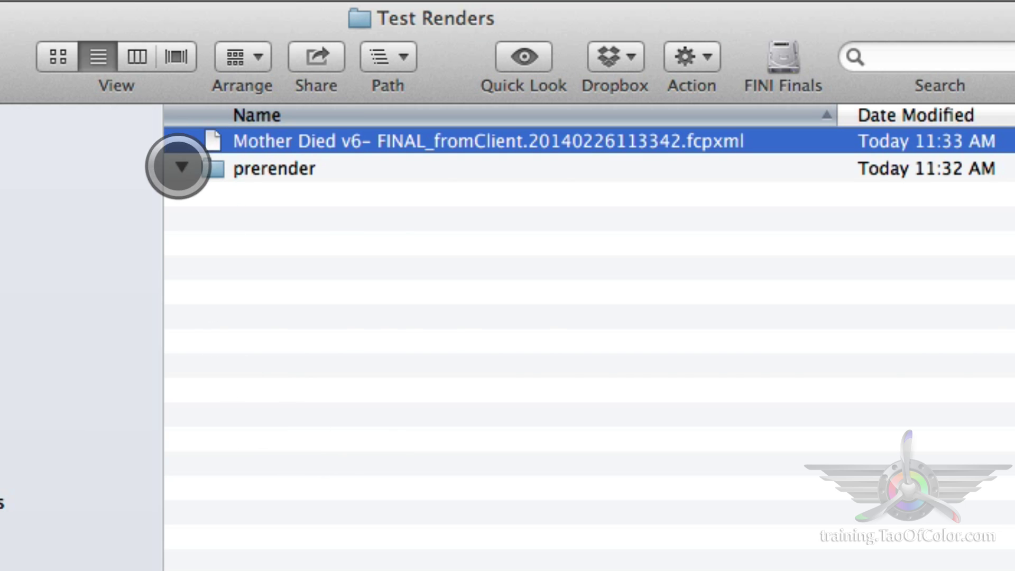
{"action": "left_click", "coordinate": [181, 167]}
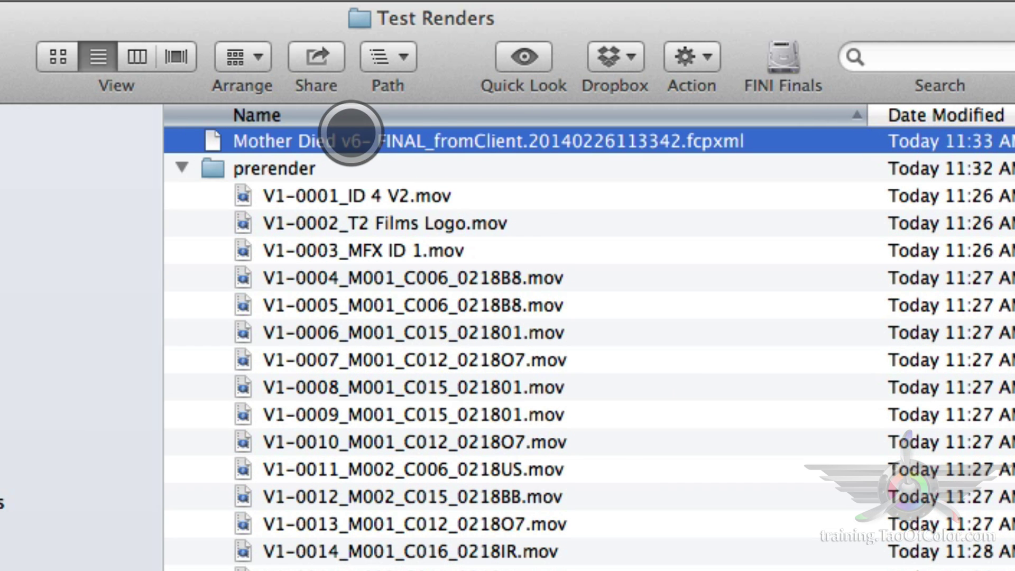
{"action": "left_click", "coordinate": [181, 167]}
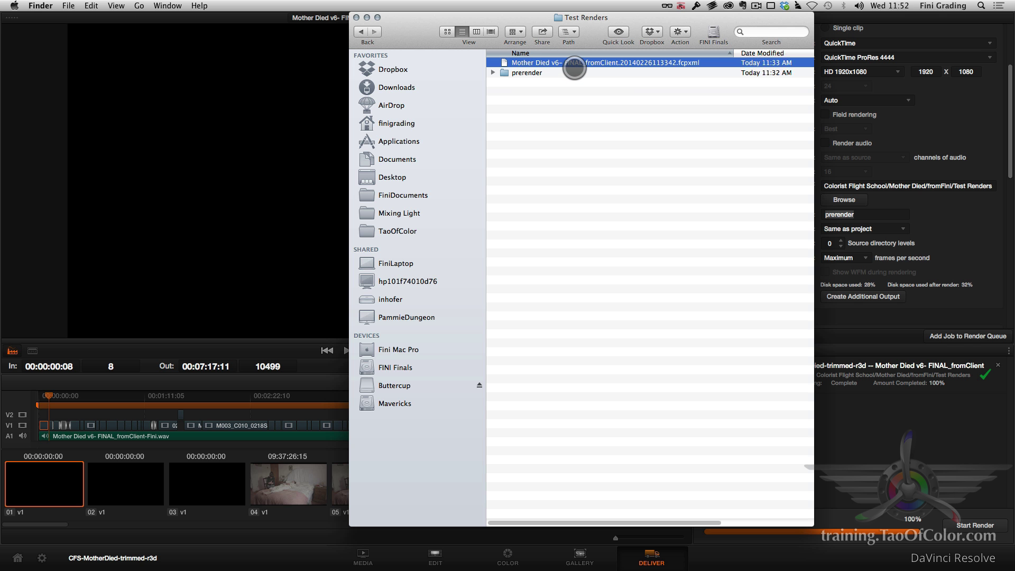
{"action": "key", "text": "super+Tab"}
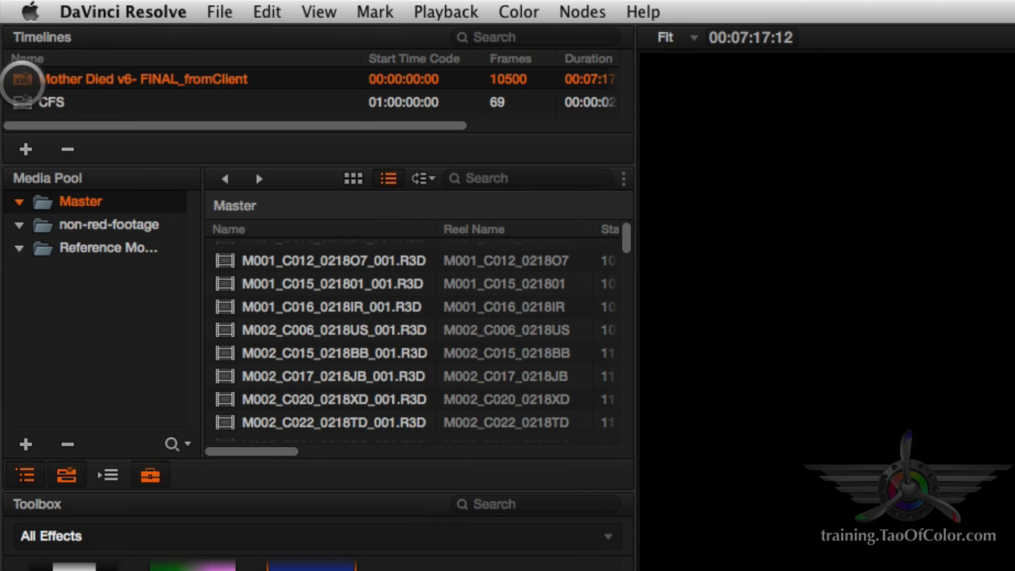
- From the Mother Died v6- FINAL_fromClient timeline's context menu, choose Export > AAF / XML / EDL
{"action": "right_click", "coordinate": [68, 79]}
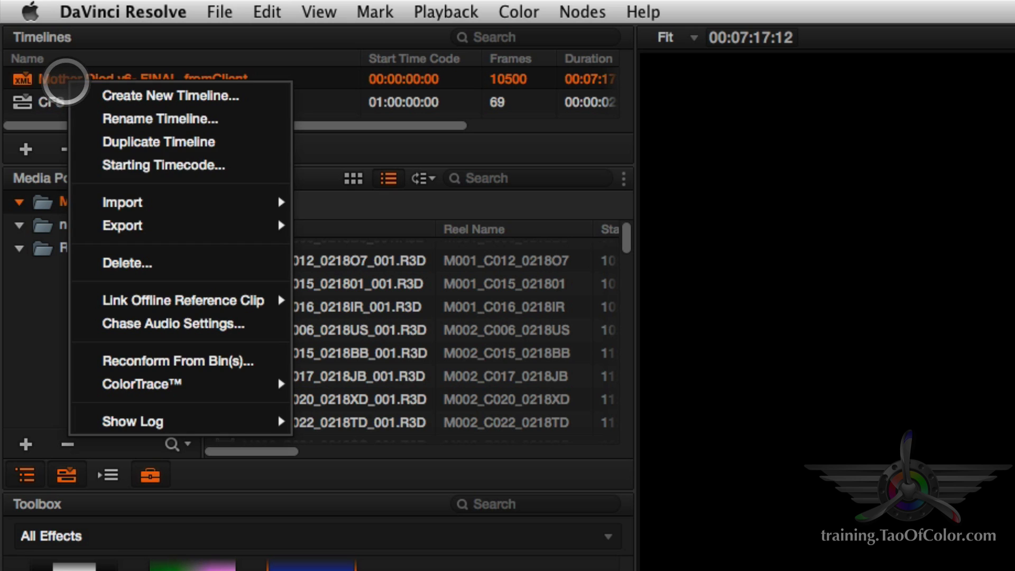
{"action": "mouse_move", "coordinate": [205, 221]}
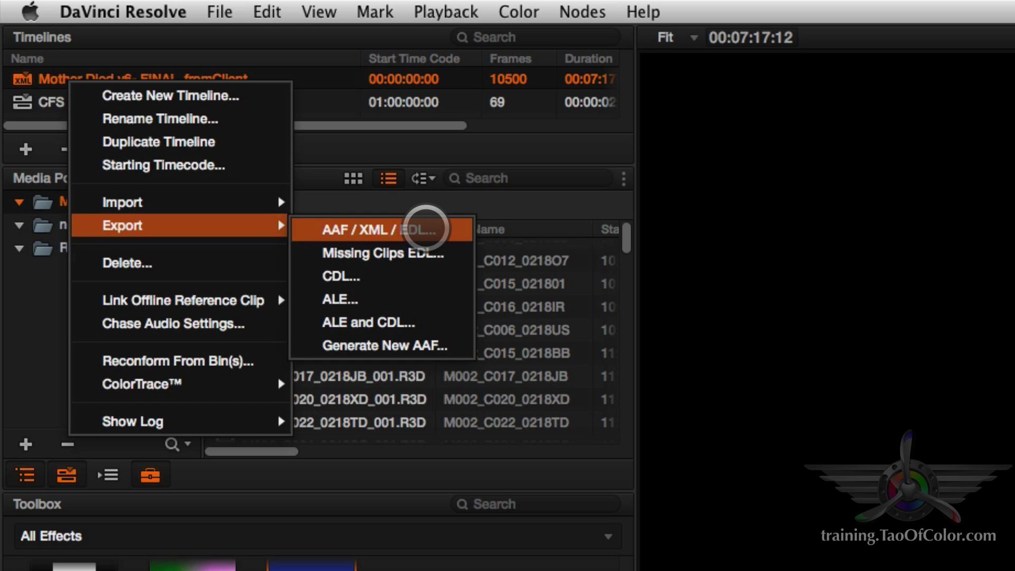
{"action": "left_click", "coordinate": [424, 229]}
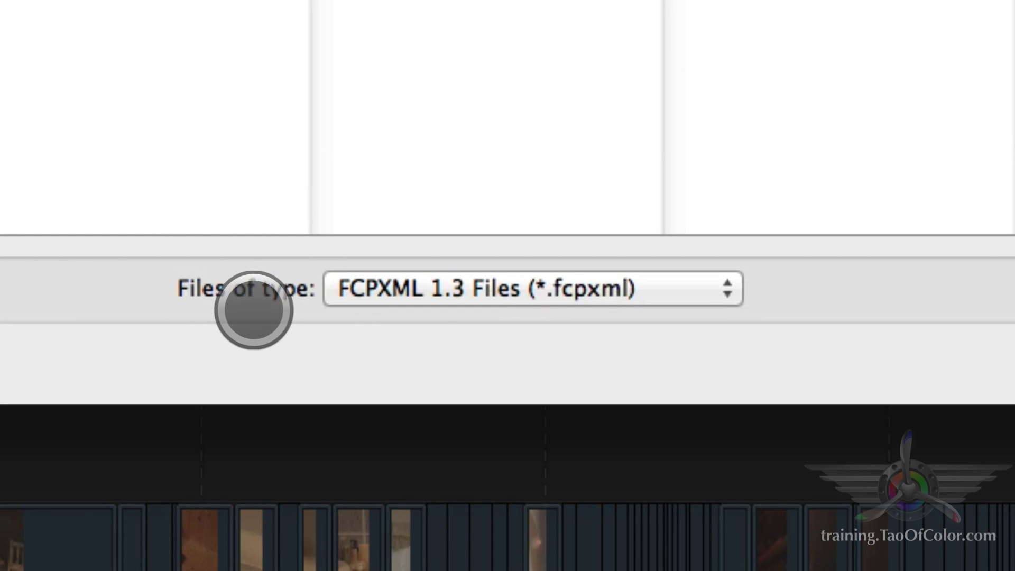
- Save the timeline as type AAF Files (*.aaf) into Mother Died/fromFini/Test Renders
{"action": "left_click", "coordinate": [595, 287]}
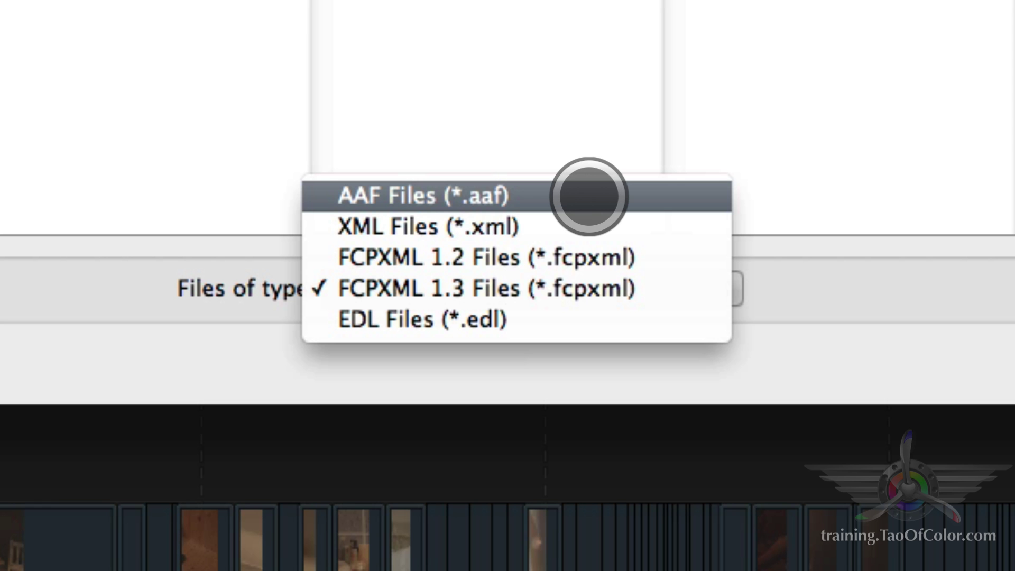
{"action": "left_click", "coordinate": [589, 196]}
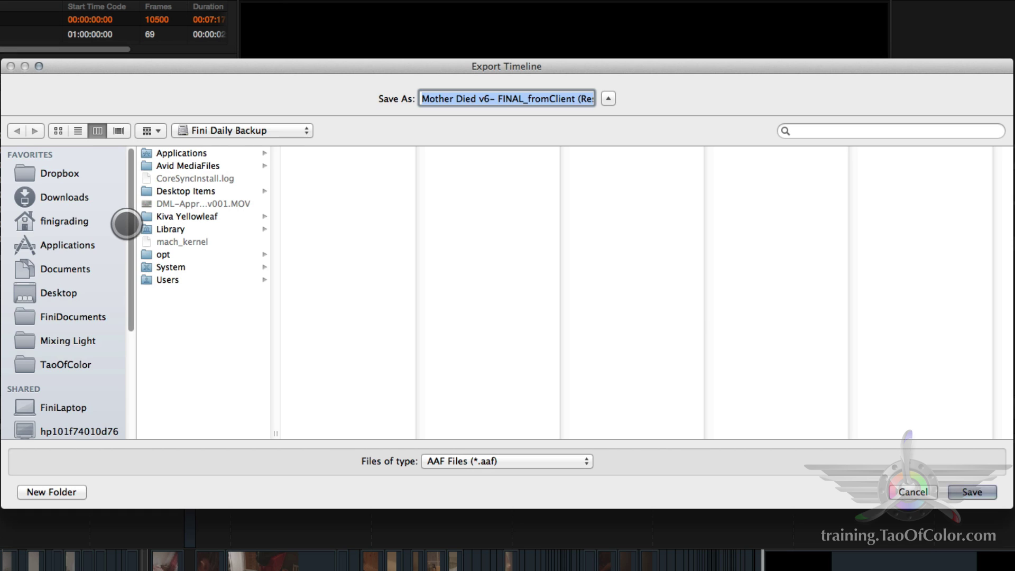
{"action": "scroll", "coordinate": [64, 220], "scroll_direction": "down", "scroll_amount": 4}
{"action": "left_click", "coordinate": [249, 130]}
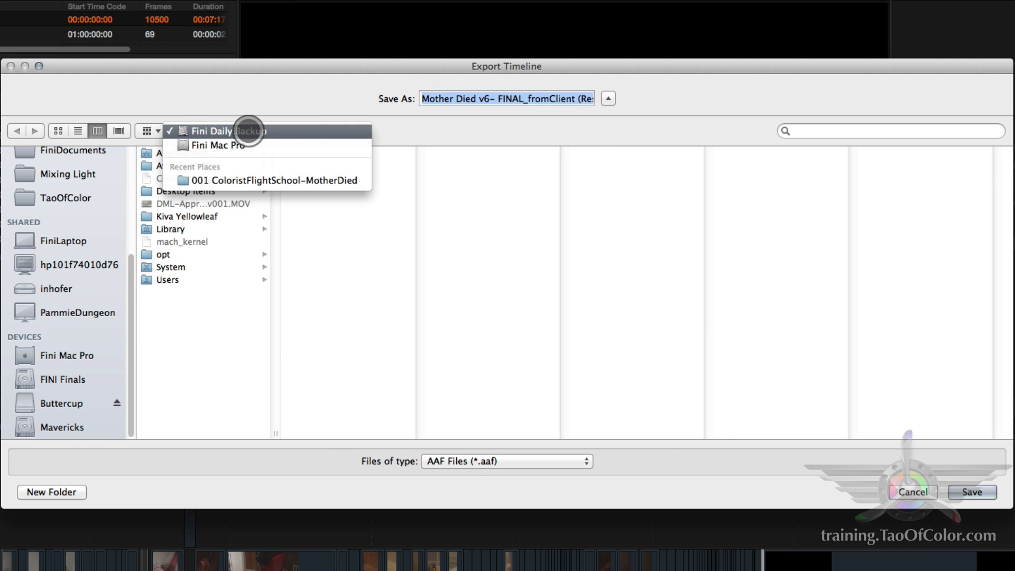
{"action": "left_click", "coordinate": [274, 180]}
{"action": "left_click", "coordinate": [571, 165]}
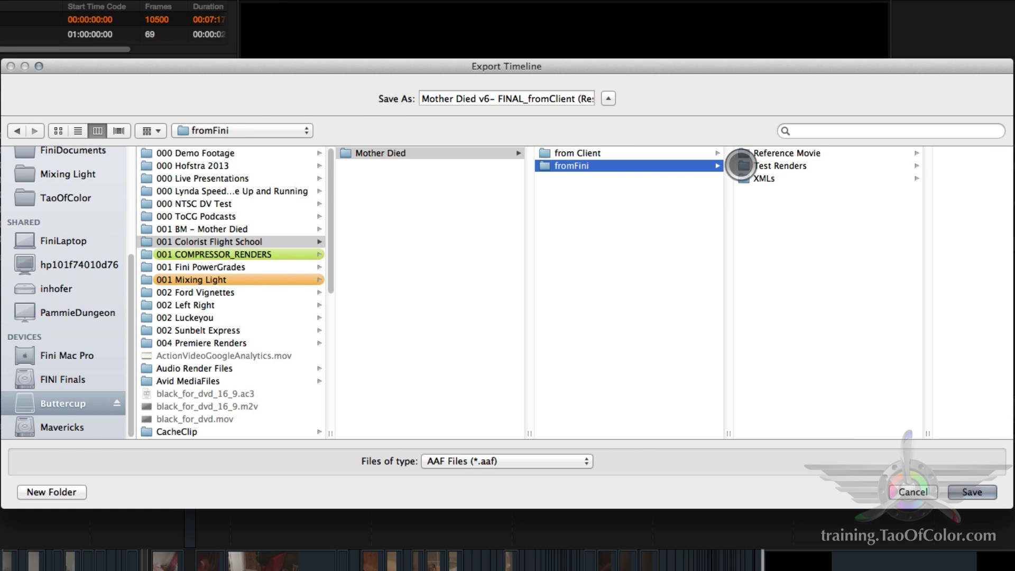
{"action": "left_click", "coordinate": [741, 165]}
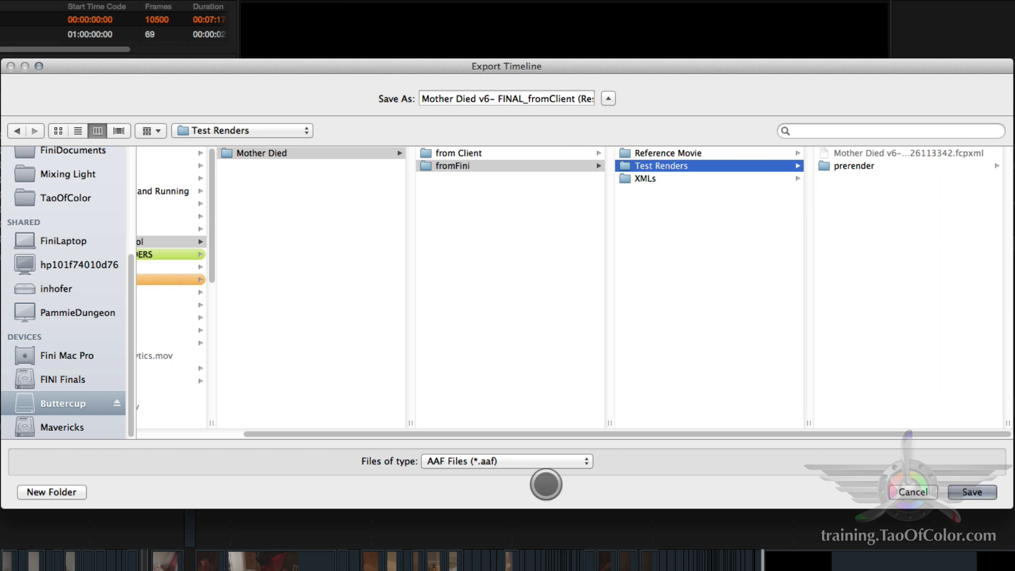
{"action": "left_click", "coordinate": [980, 491]}
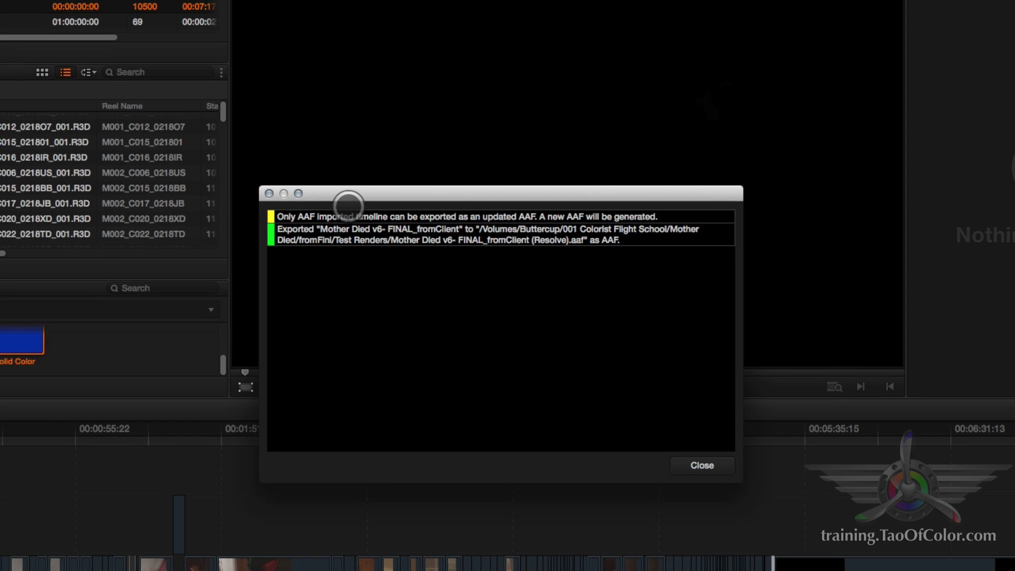